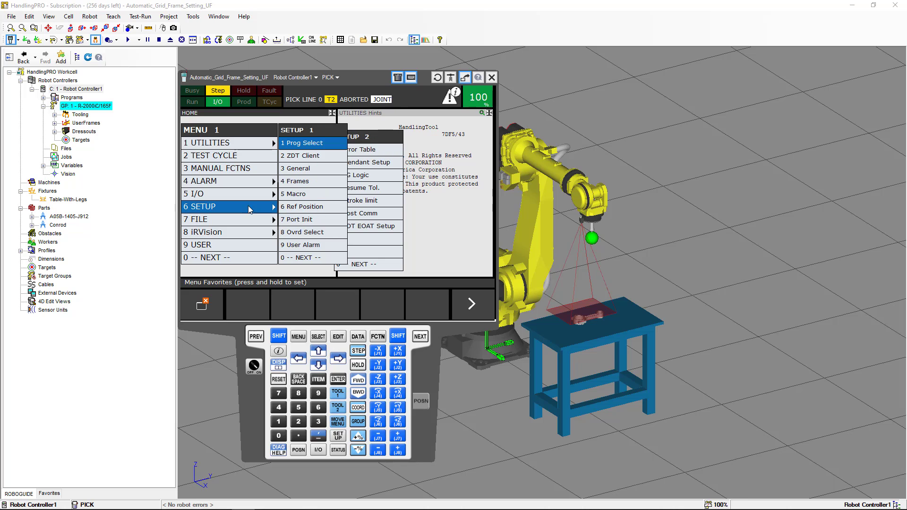
# - Show the SETUP Frames User Frame list on the pendant and review UFrame1 and UFrame2
pyautogui.click(288, 182)
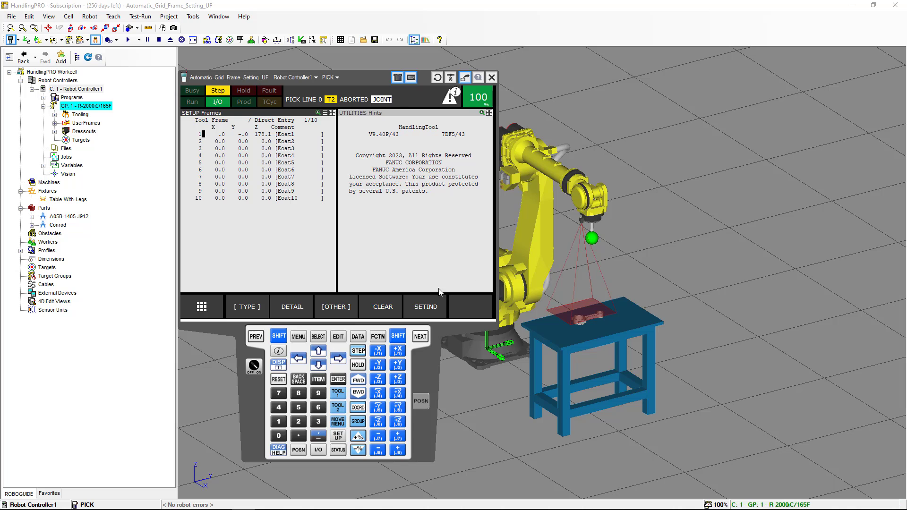
pyautogui.click(336, 312)
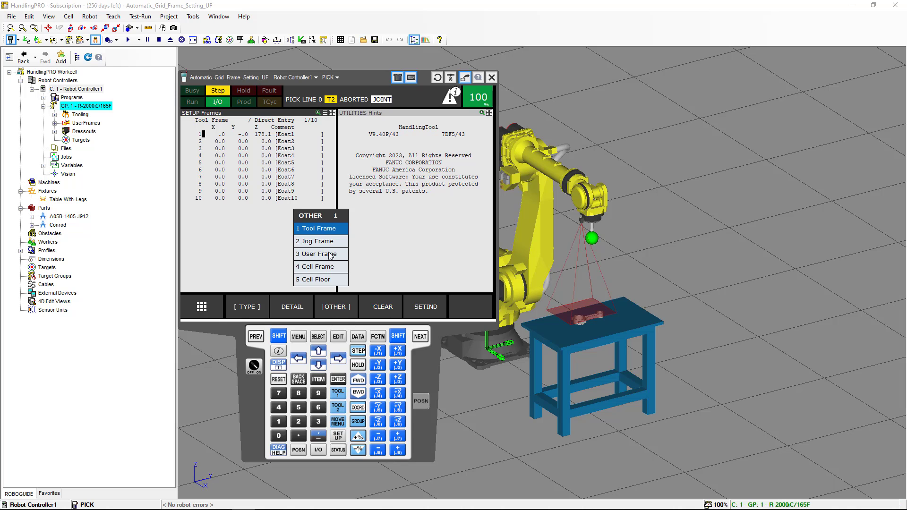
pyautogui.click(331, 254)
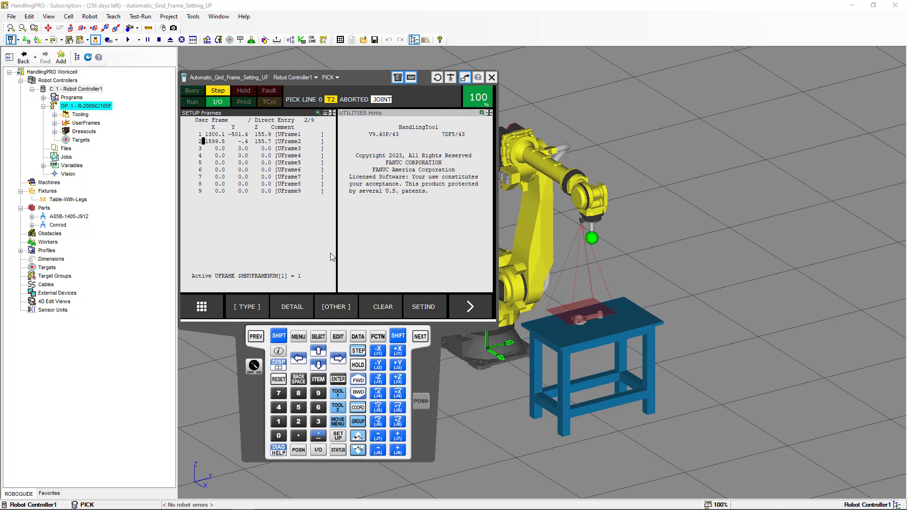
pyautogui.click(203, 135)
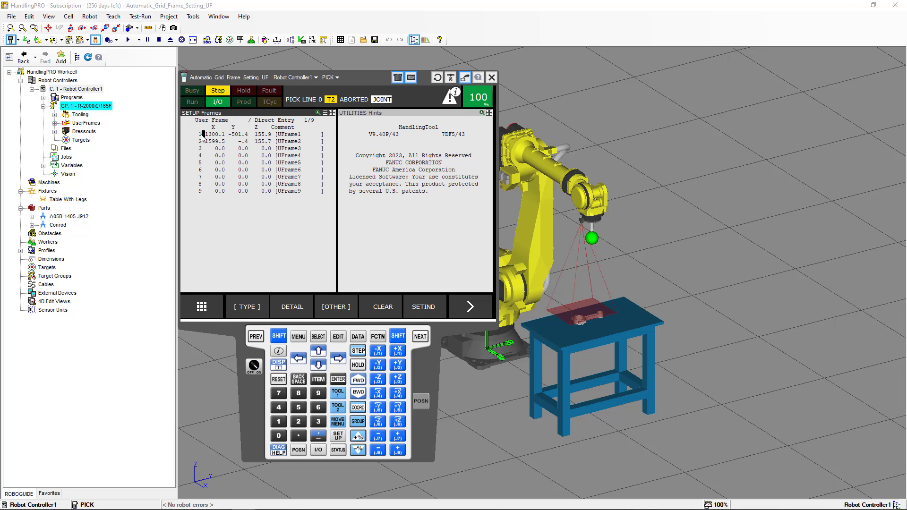
pyautogui.click(202, 141)
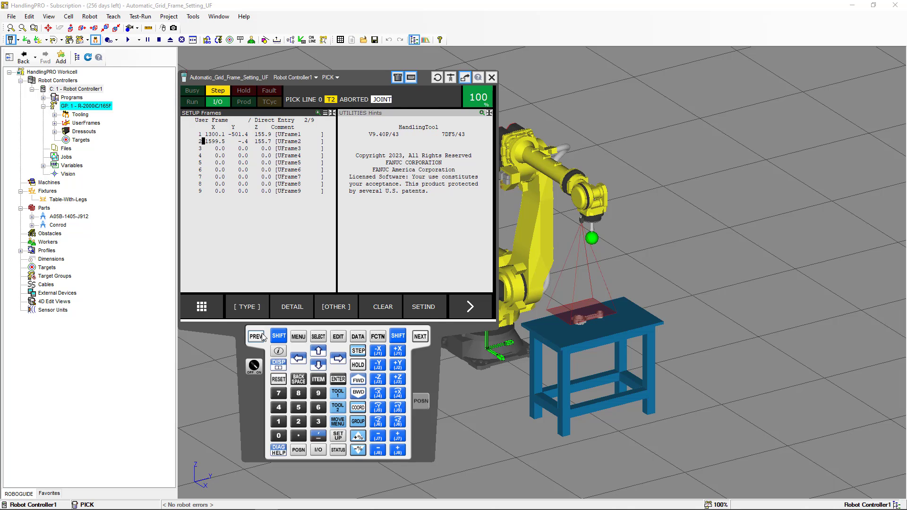
# - Review the iRVision Automatic Grid Frame Set details, then close the teach pendant
pyautogui.click(298, 336)
pyautogui.click(261, 235)
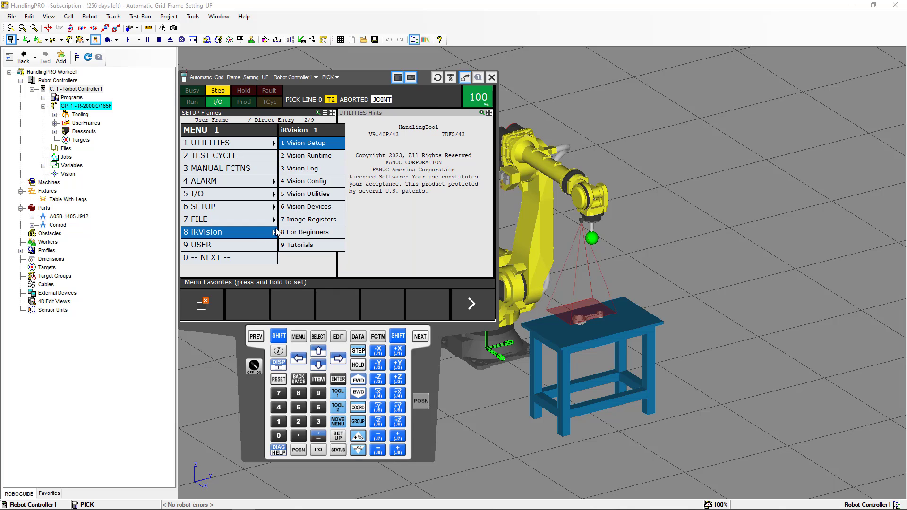
pyautogui.click(305, 195)
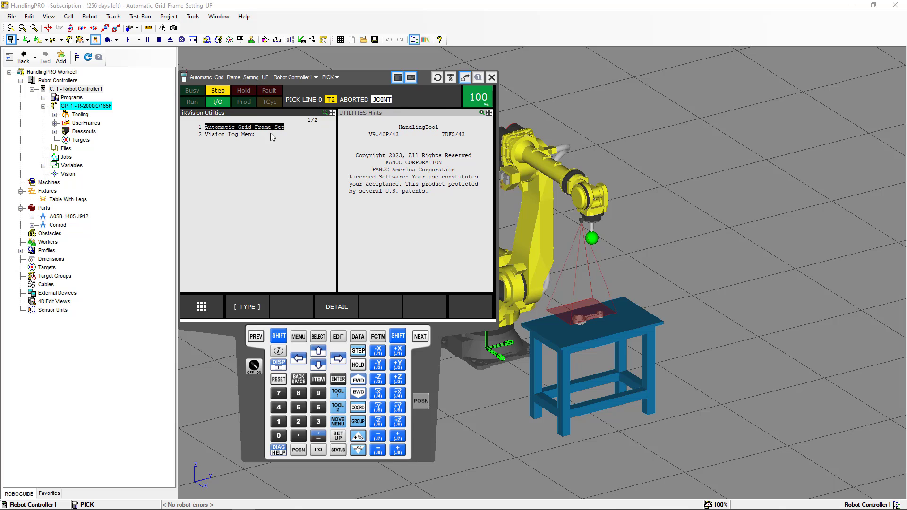
pyautogui.click(331, 308)
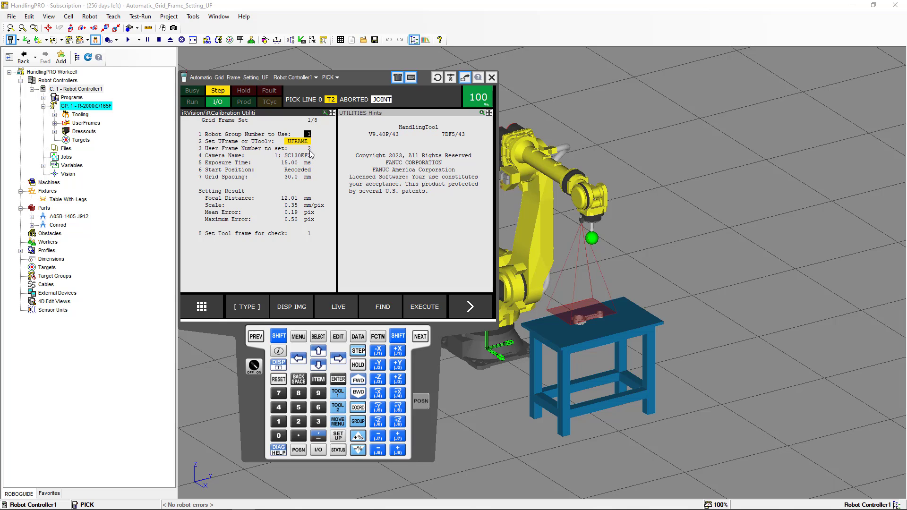
pyautogui.rightClick(255, 415)
pyautogui.click(303, 492)
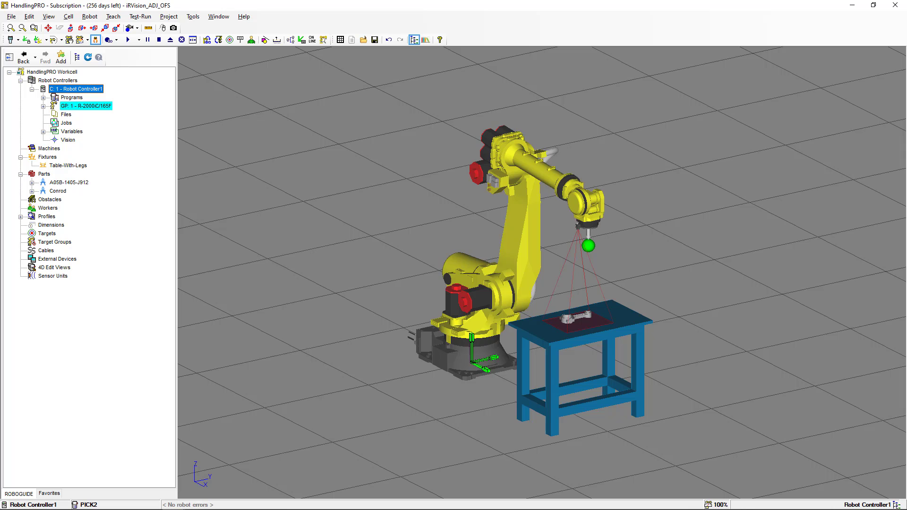
# - Start Serialize Robot from the R-2000iC/165F robot's properties and accept the warning
pyautogui.rightClick(94, 108)
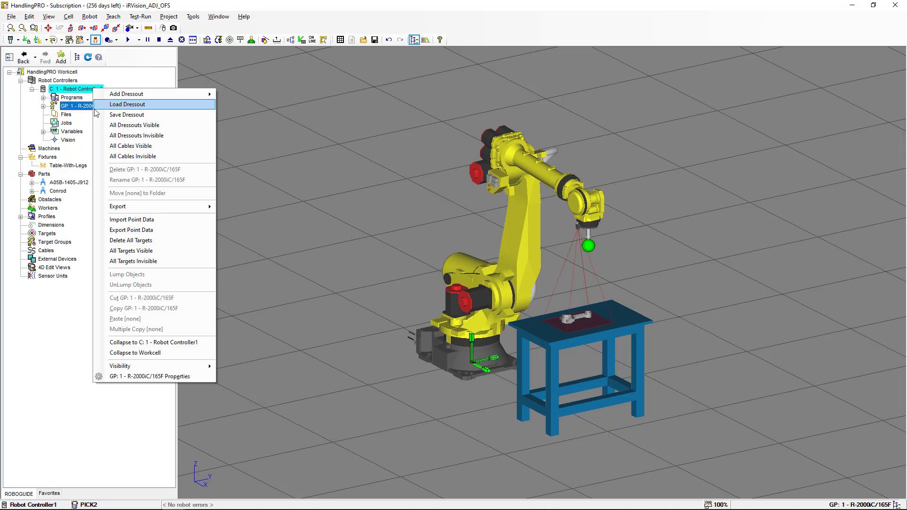
pyautogui.click(157, 376)
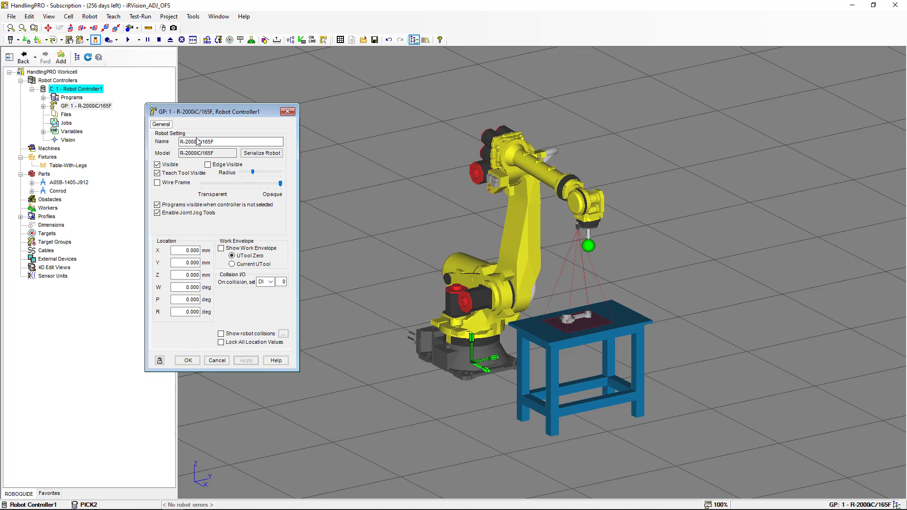
pyautogui.click(254, 155)
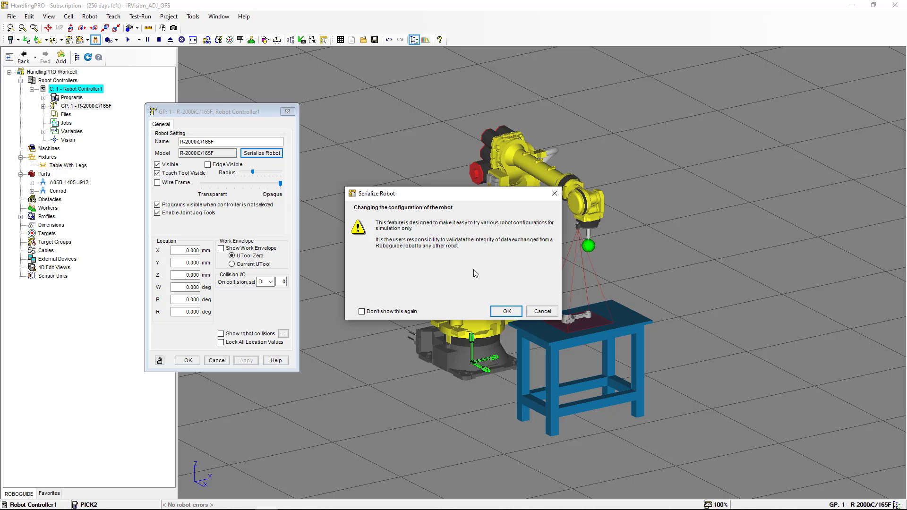
pyautogui.click(506, 310)
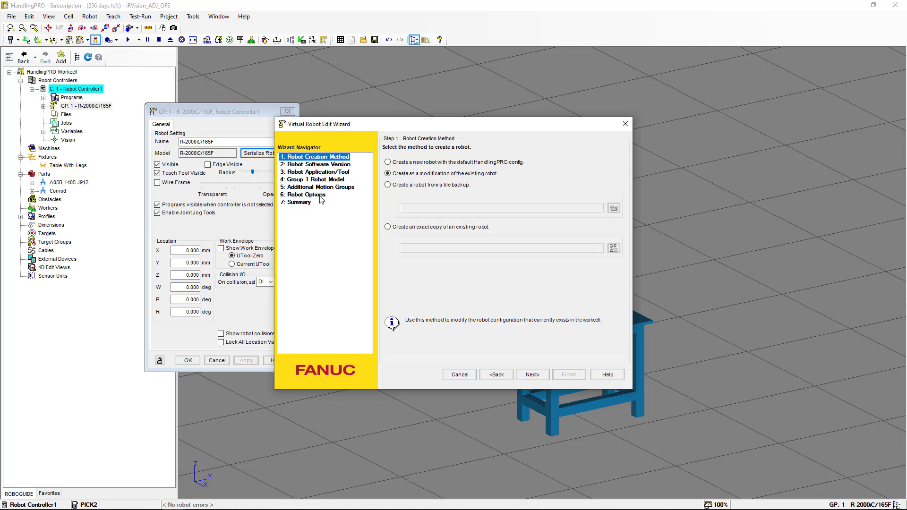
# - Search the robot options for 'vision', enable Vision support tools (J873), and finish the wizard
pyautogui.click(320, 196)
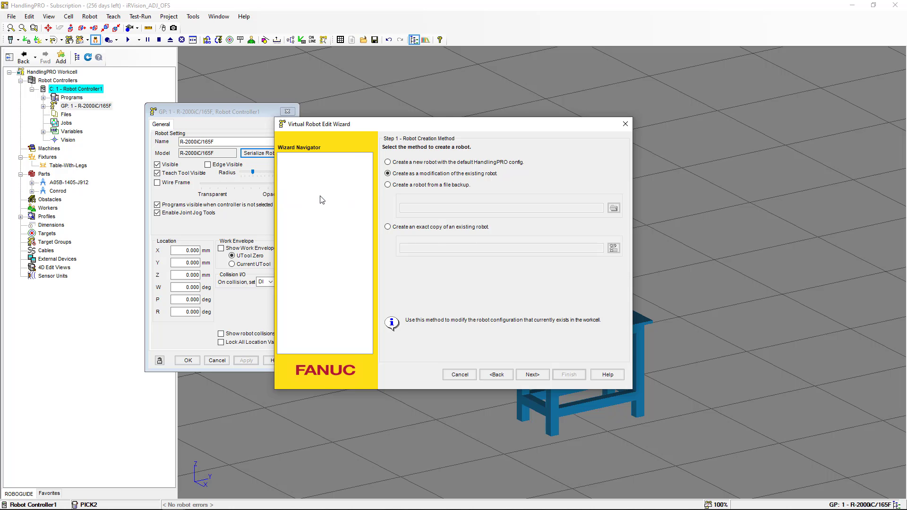
pyautogui.click(464, 180)
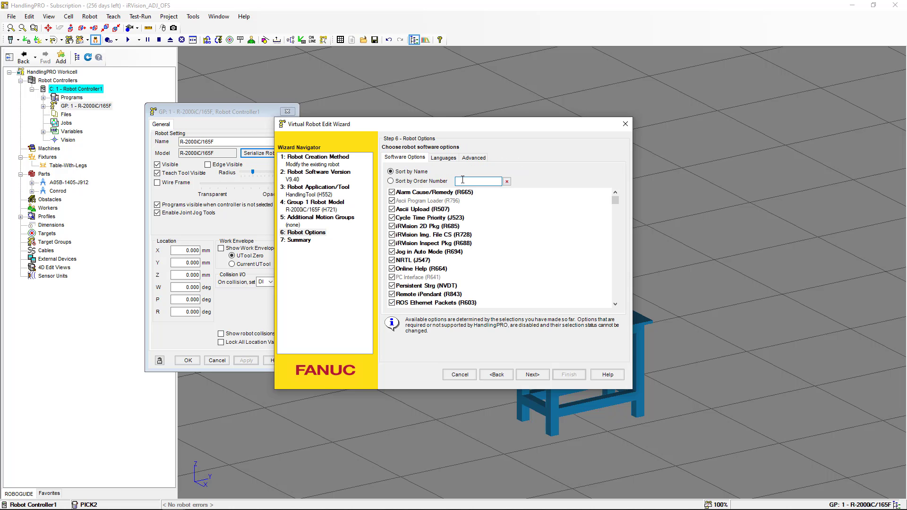
pyautogui.write('vis')
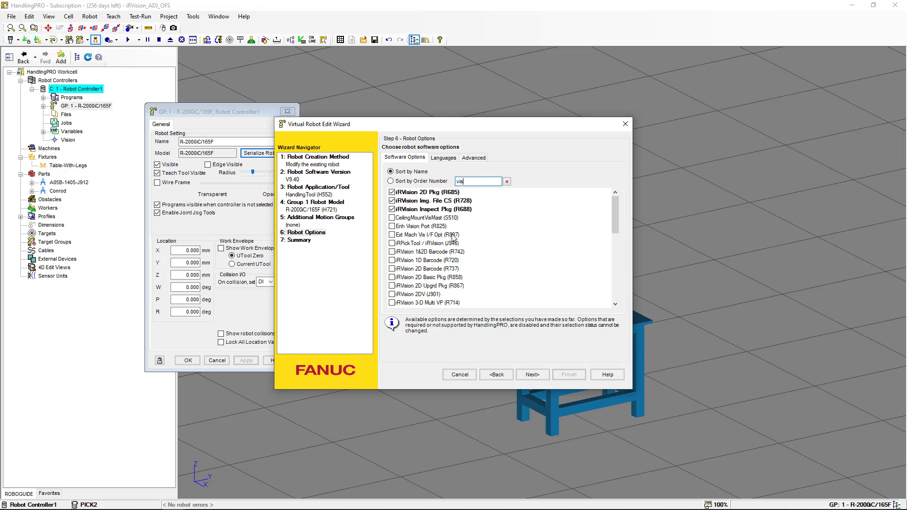
pyautogui.write('ion')
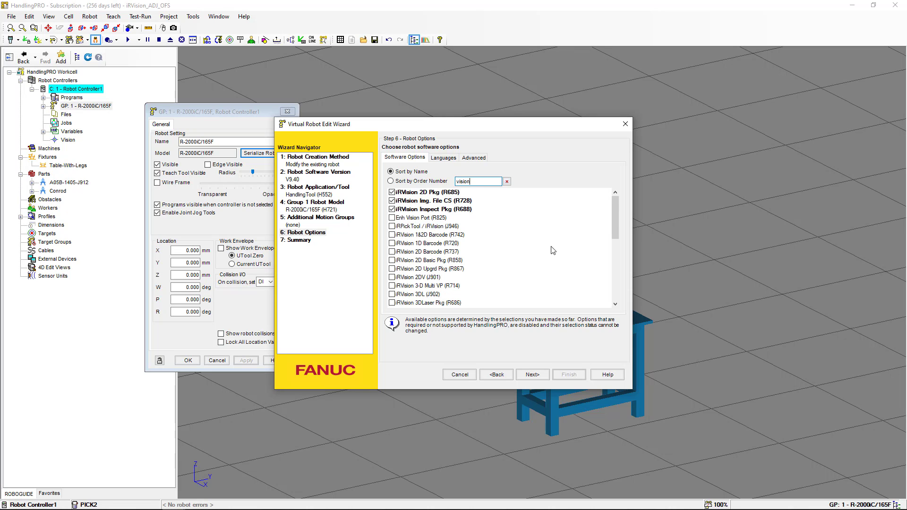
pyautogui.moveTo(616, 222); pyautogui.dragTo(580, 317)
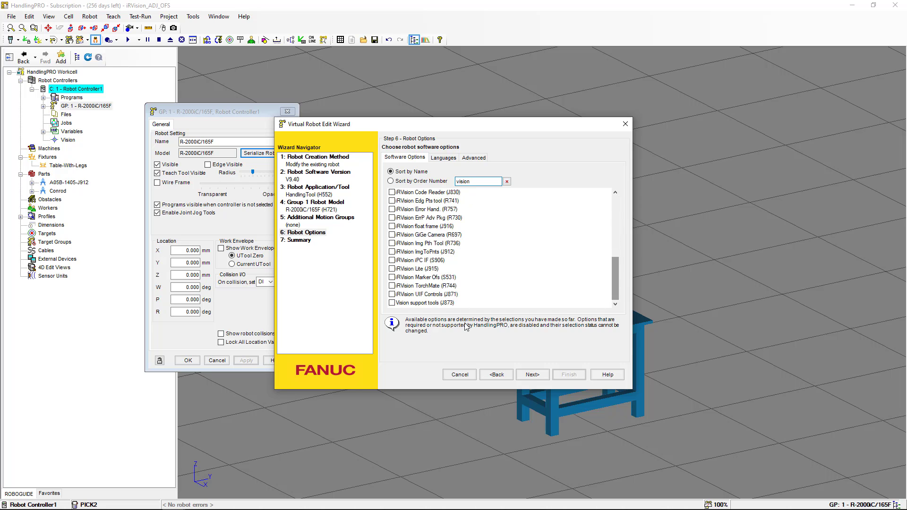
pyautogui.click(393, 304)
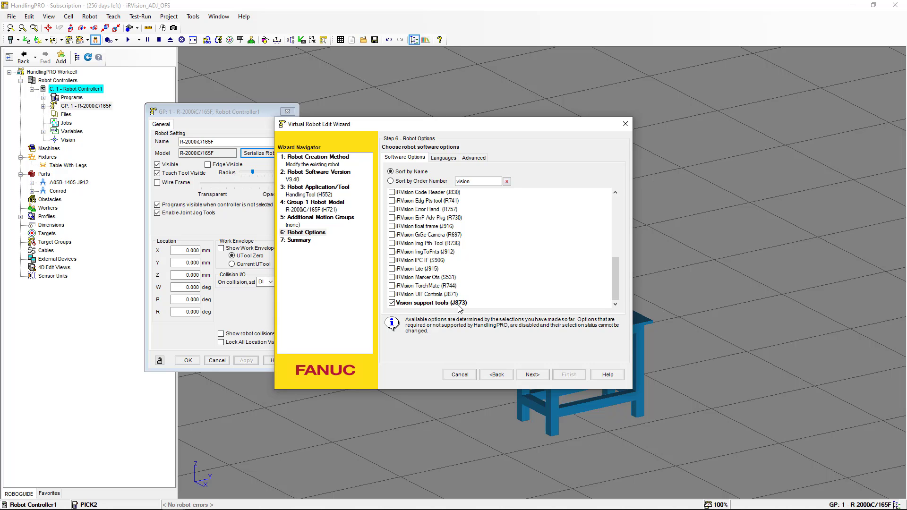
pyautogui.click(537, 376)
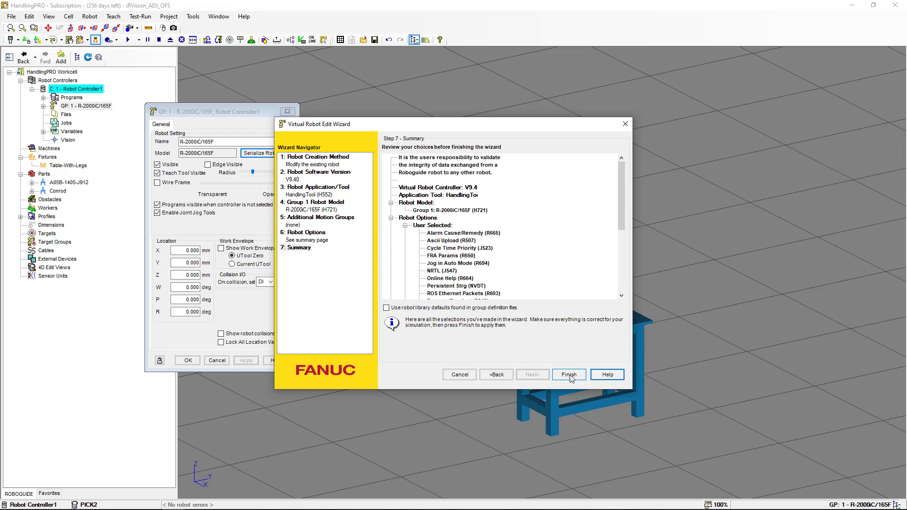
pyautogui.click(569, 375)
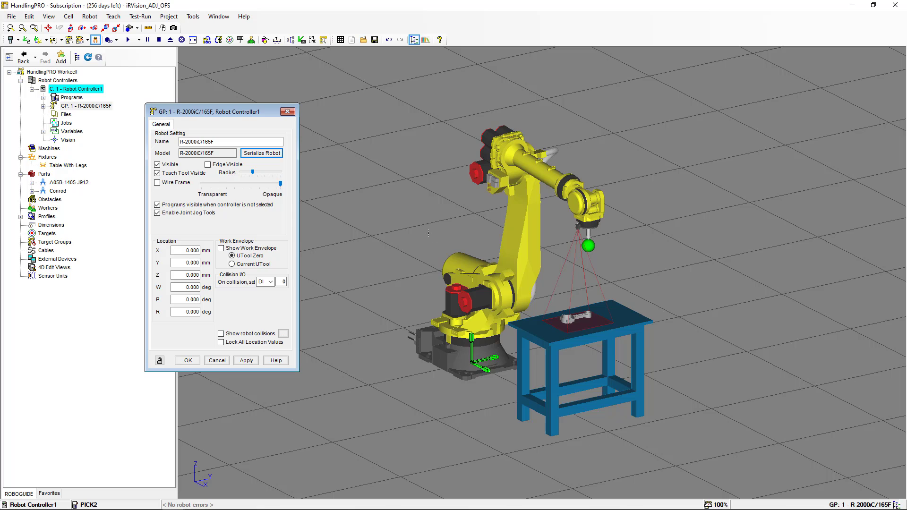
# - Apply the new configuration, re-serialize the robot, and close the robot properties
pyautogui.click(249, 361)
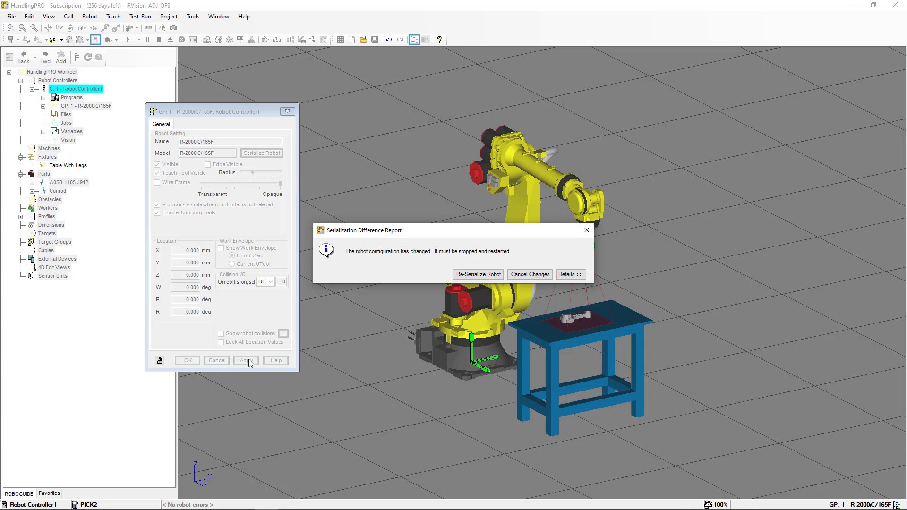
pyautogui.click(478, 274)
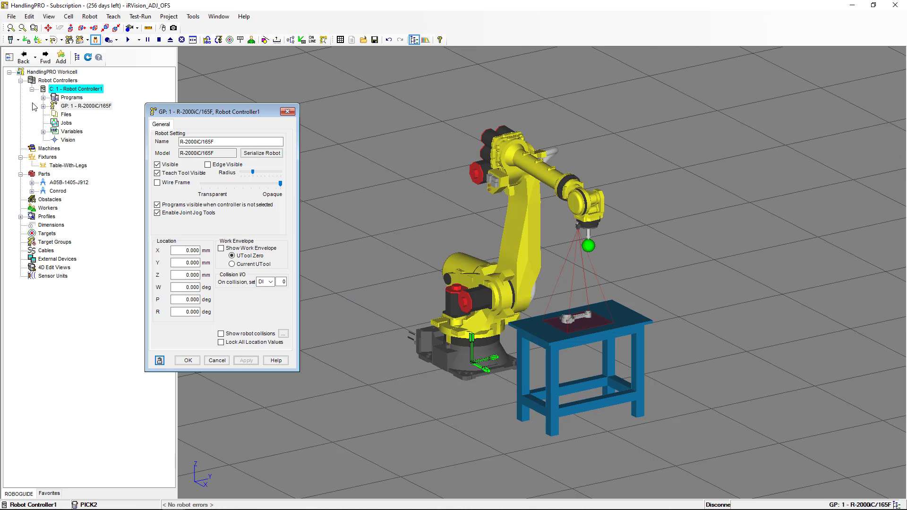
pyautogui.click(188, 361)
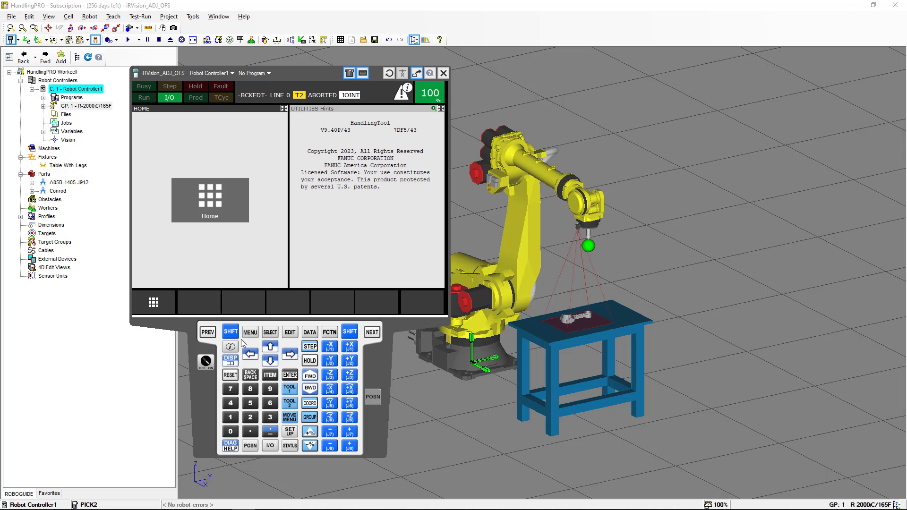
# - Open user frame 2's detail screen under SETUP Frames on the pendant
pyautogui.click(251, 333)
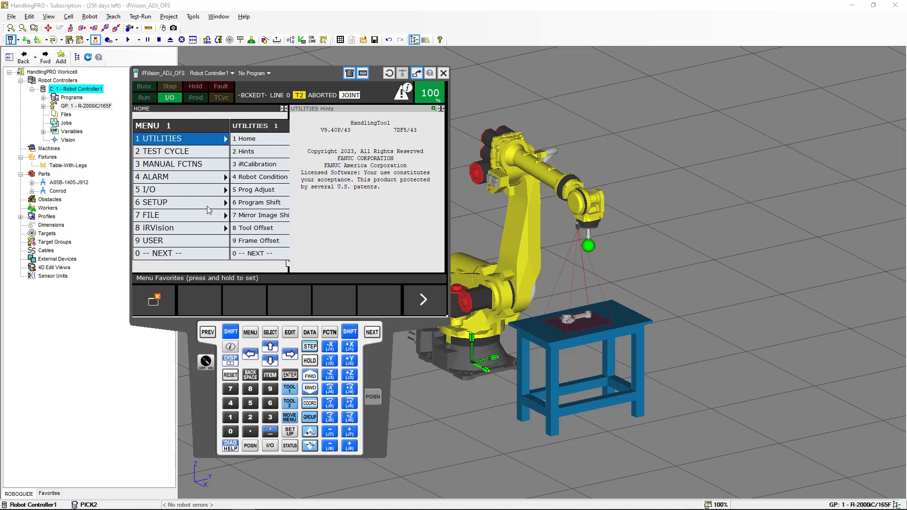
pyautogui.click(207, 203)
pyautogui.click(247, 177)
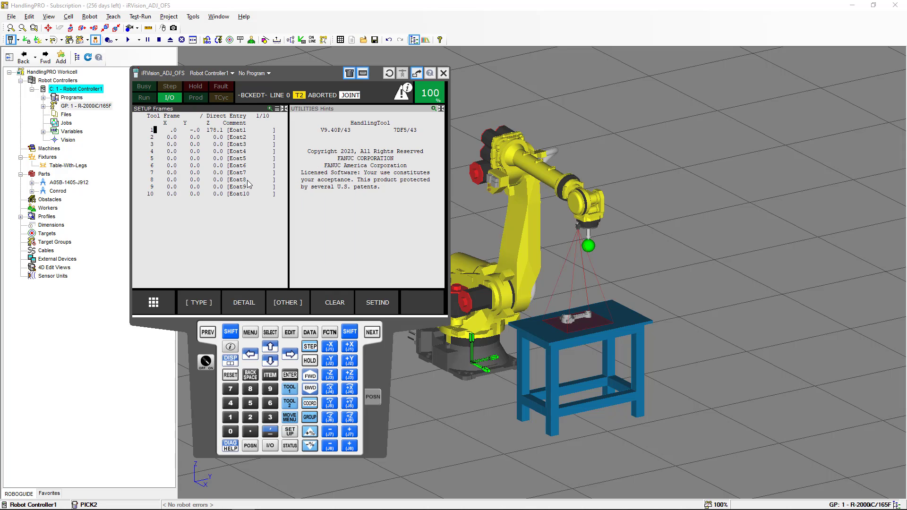
pyautogui.click(282, 303)
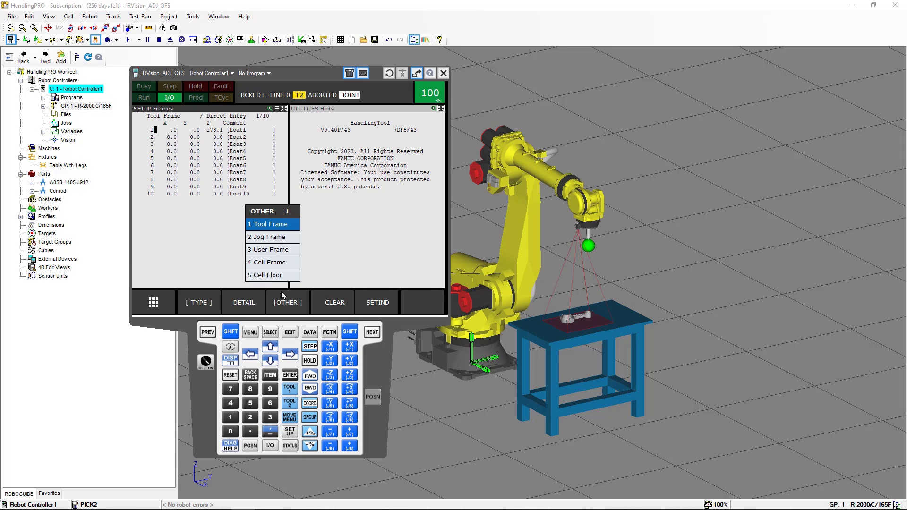
pyautogui.click(280, 250)
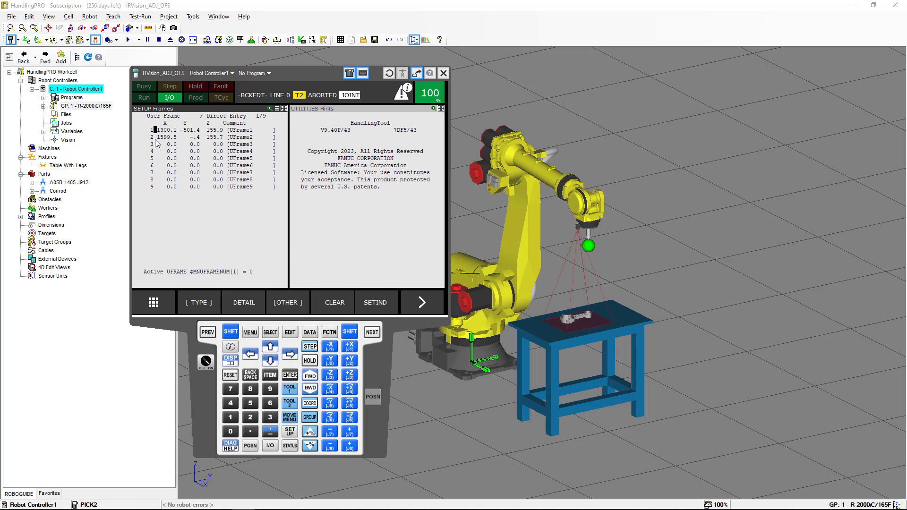
pyautogui.click(244, 301)
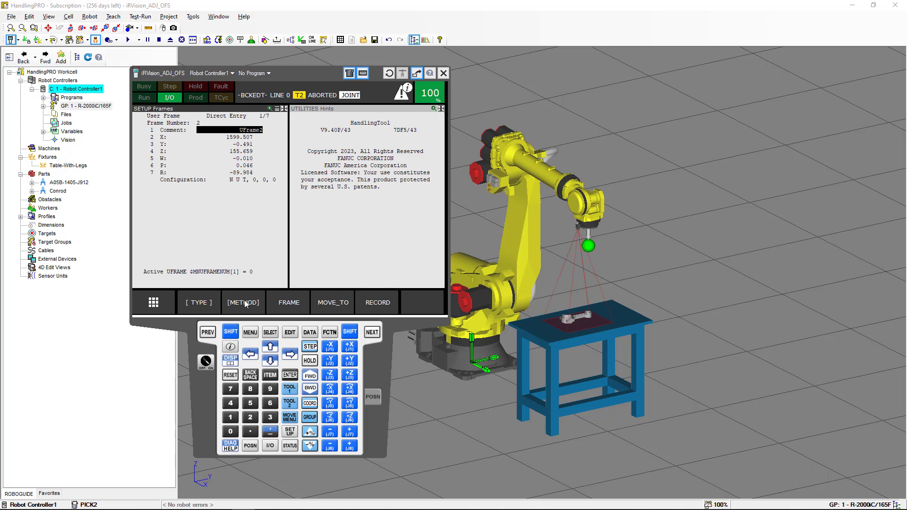
# - Set UFrame2's X to 1575 and Y to 15
pyautogui.click(245, 137)
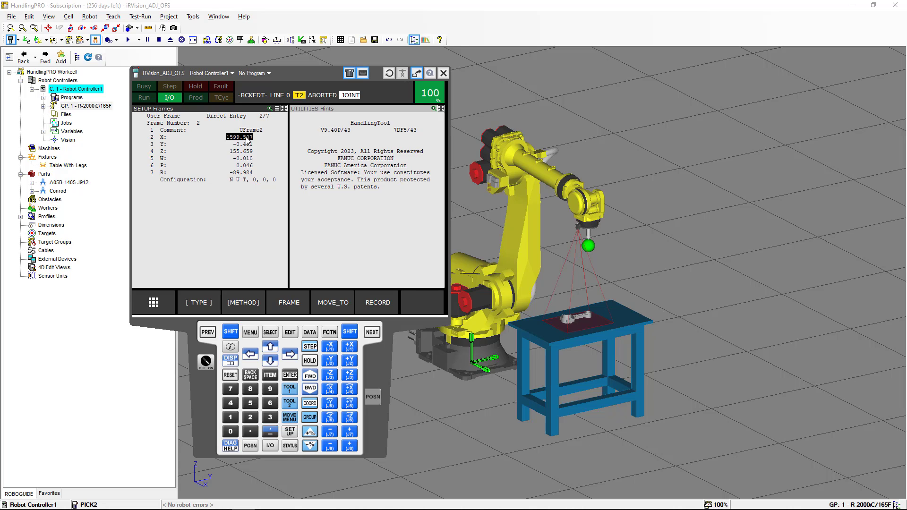
pyautogui.write('1575')
pyautogui.click(241, 148)
pyautogui.write('15')
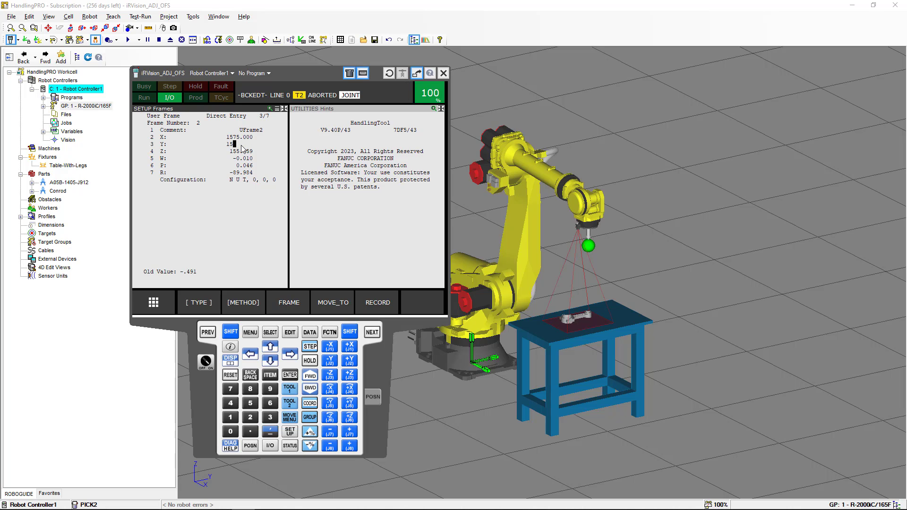
pyautogui.press('Return')
# - Minimize the pendant and hide the Conrod on Table-With-Legs at teach and run time
pyautogui.rightClick(204, 406)
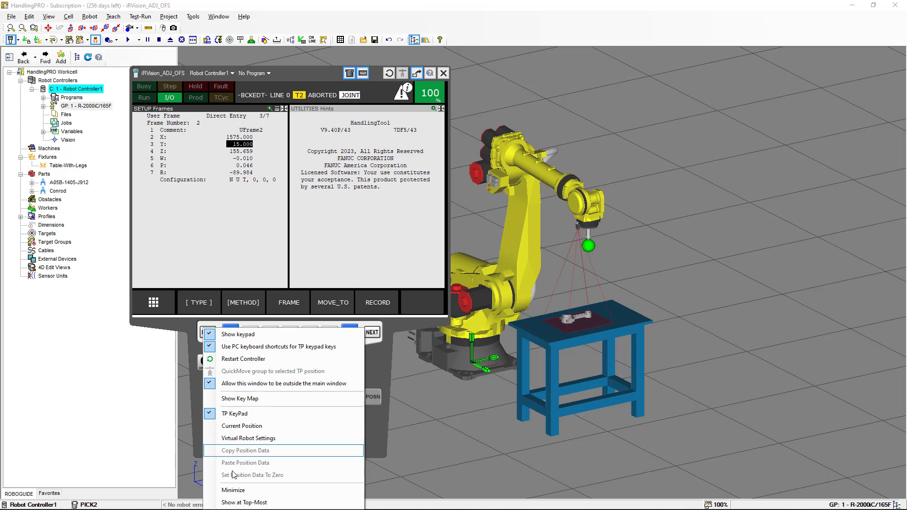
pyautogui.click(243, 489)
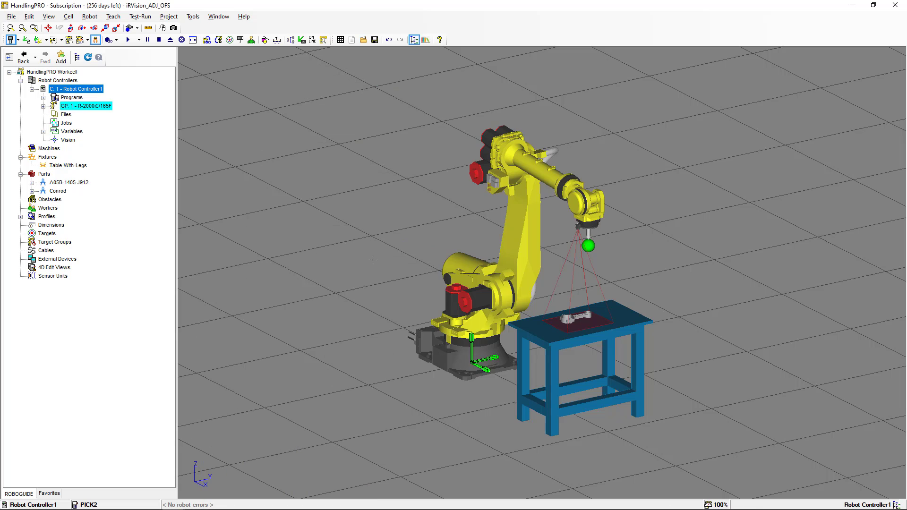
pyautogui.doubleClick(538, 340)
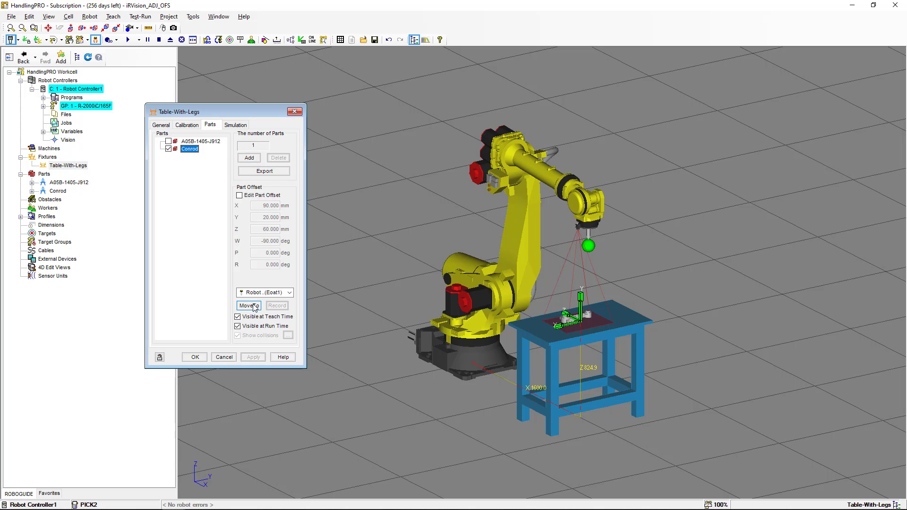
pyautogui.click(238, 317)
pyautogui.click(237, 326)
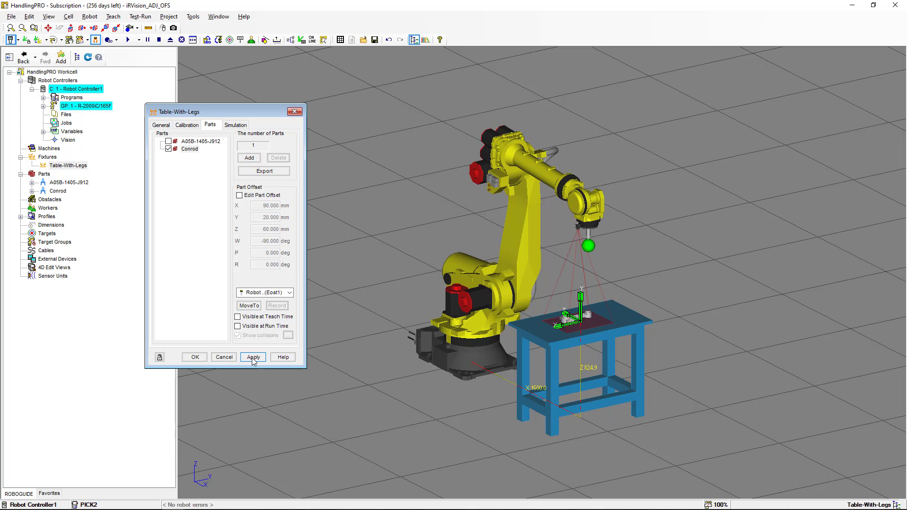
pyautogui.click(253, 357)
# - Show part A05B-1405-J912 on the table and rotate its offset to W -90°
pyautogui.click(192, 141)
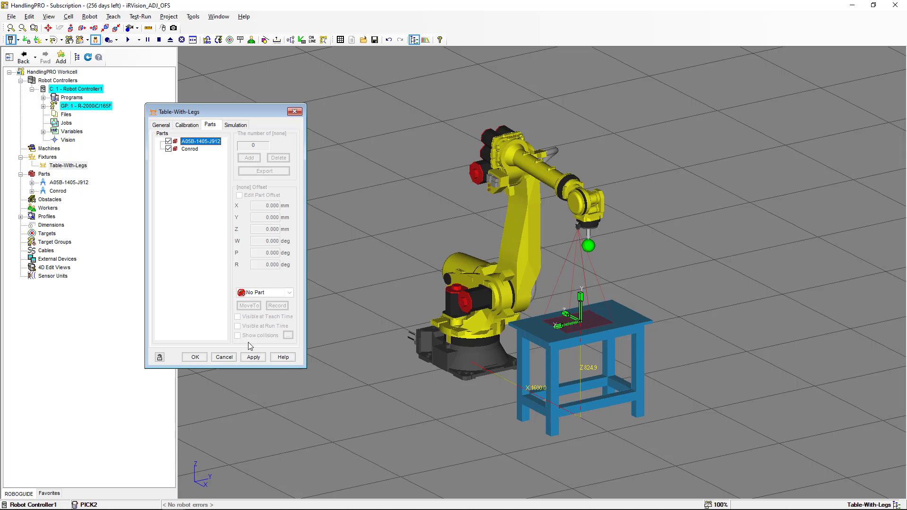
pyautogui.click(253, 357)
pyautogui.click(239, 195)
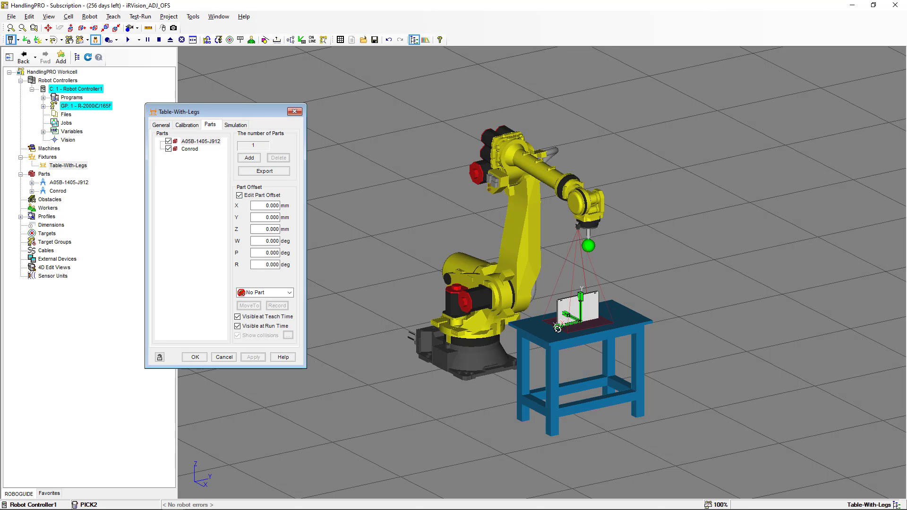
pyautogui.keyDown('ctrl'); pyautogui.moveTo(557, 326); pyautogui.dragTo(542, 276); pyautogui.keyUp('ctrl')
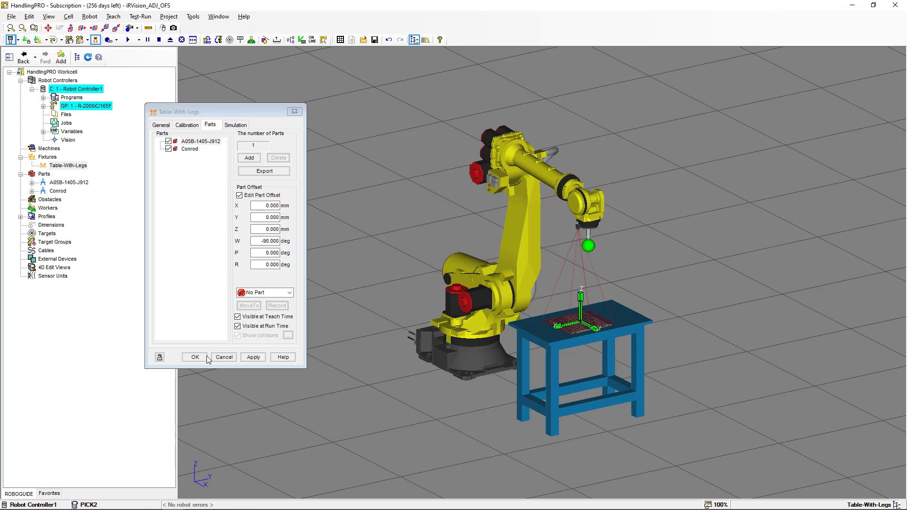
pyautogui.click(253, 357)
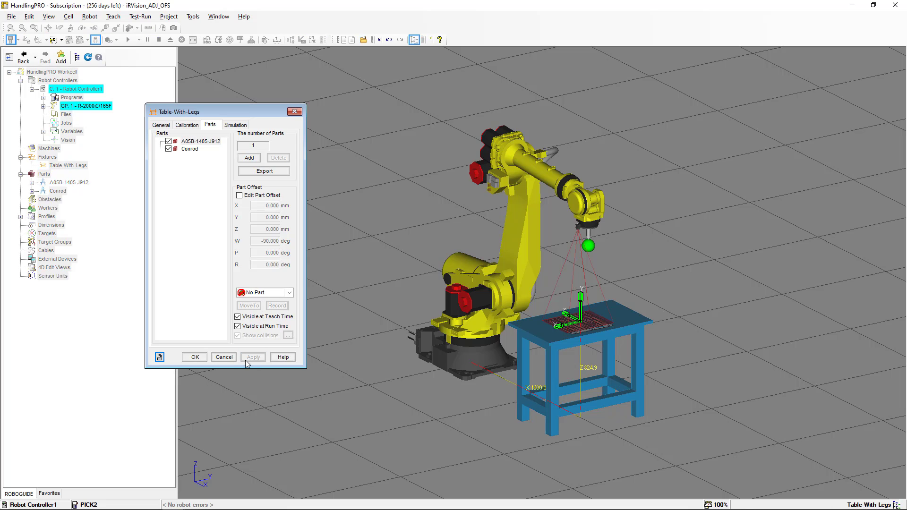
# - Shift the A05B-1405-J912 part offset 1.518 mm along Y
pyautogui.scroll(10, 567, 348)
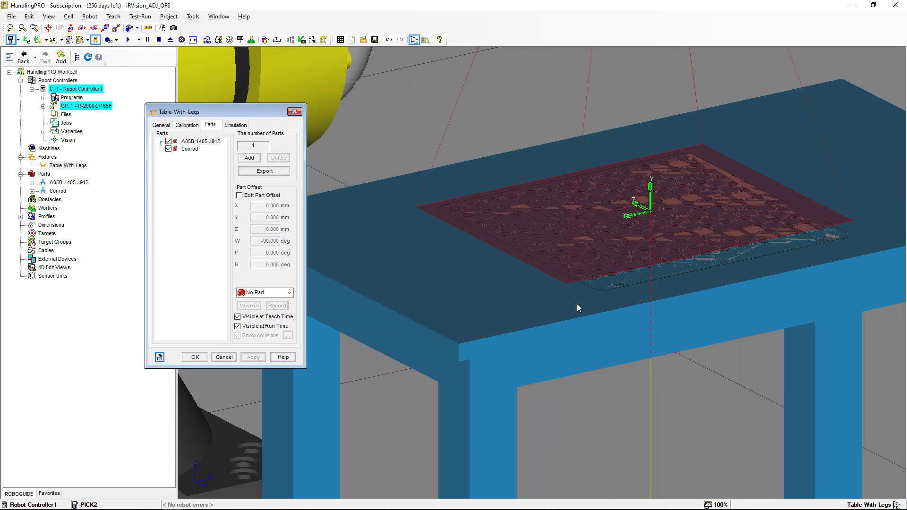
pyautogui.scroll(5, 577, 305)
pyautogui.scroll(1, 576, 306)
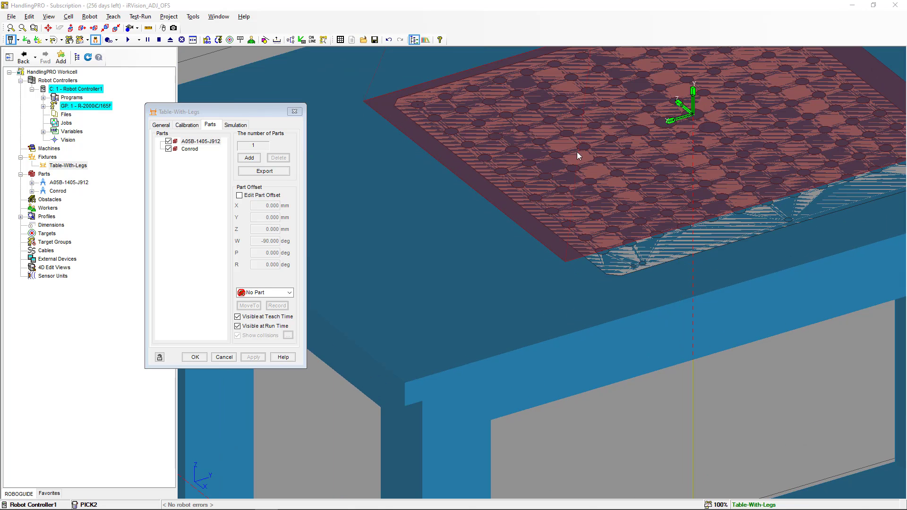
pyautogui.click(240, 196)
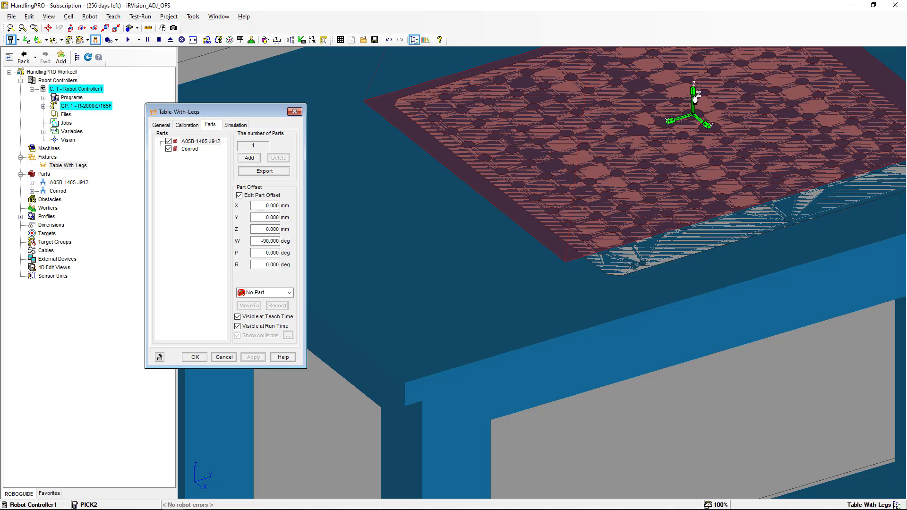
pyautogui.moveTo(693, 98); pyautogui.dragTo(693, 100)
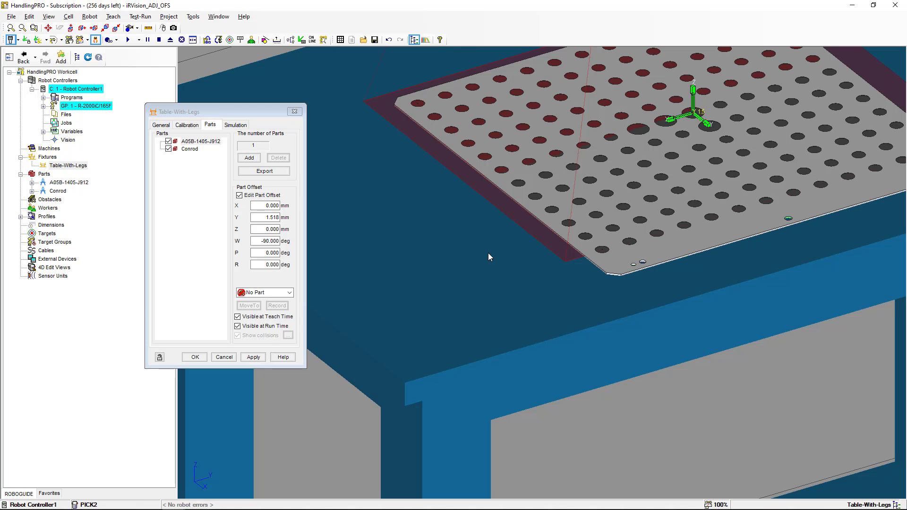
pyautogui.scroll(1, 489, 253)
pyautogui.moveTo(488, 253); pyautogui.dragTo(493, 299, button='middle')
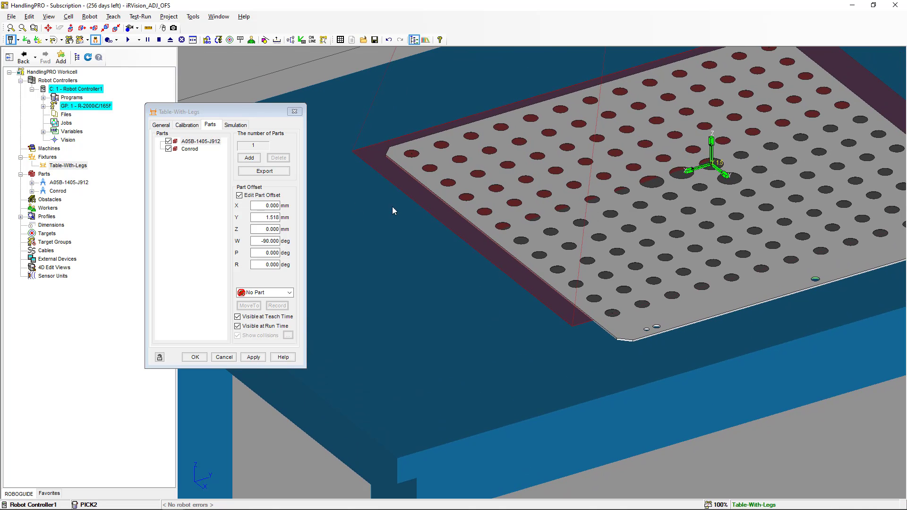
pyautogui.click(43, 106)
pyautogui.click(88, 148)
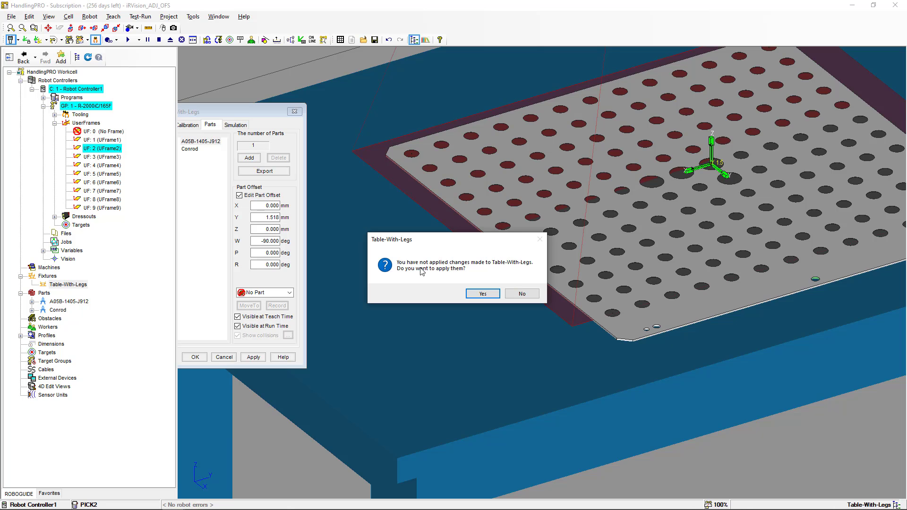
# - Apply the Table-With-Legs changes and preview UFrame2 in the scene without editing it
pyautogui.click(476, 296)
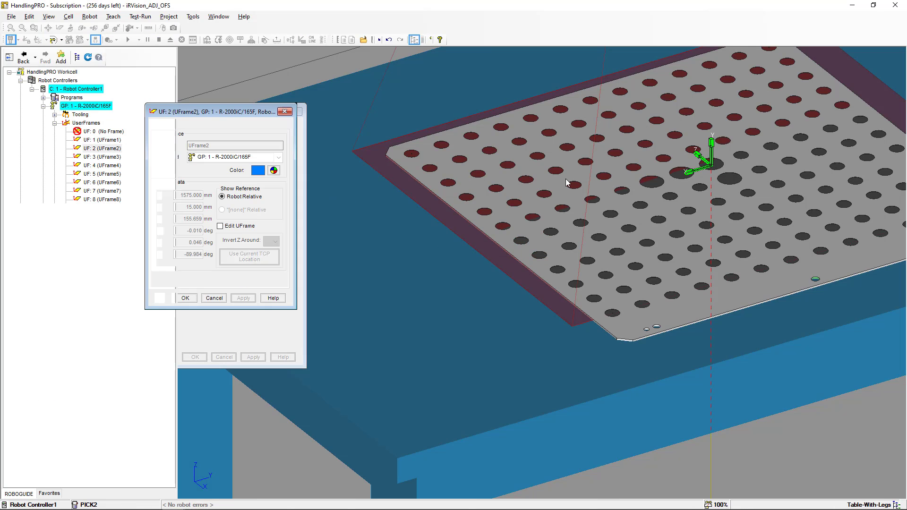
pyautogui.click(219, 226)
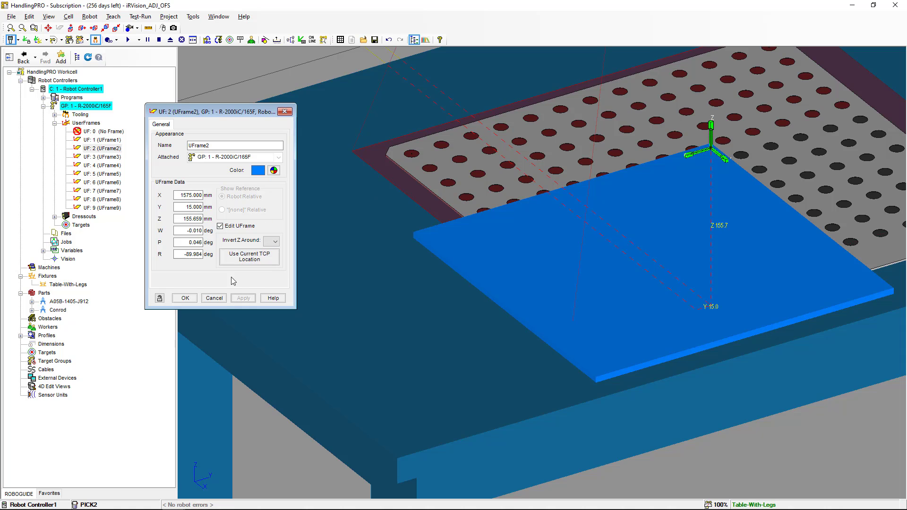
pyautogui.click(214, 298)
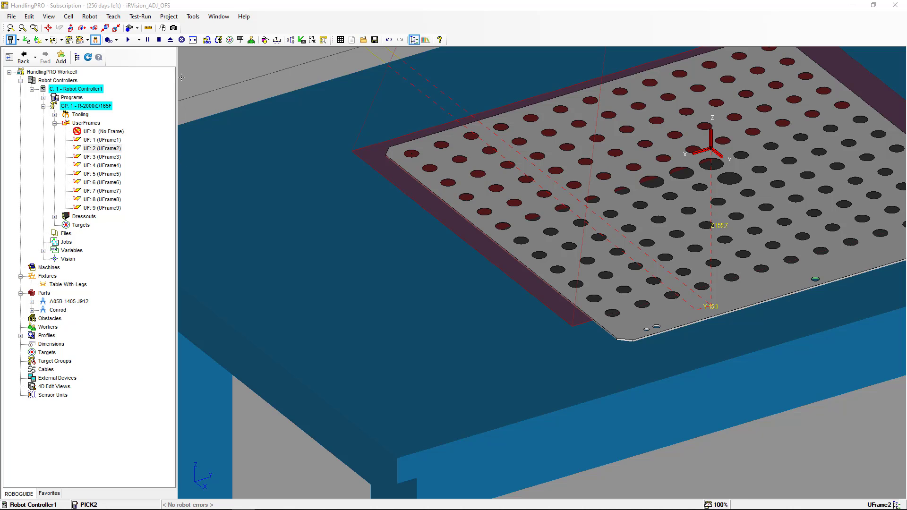
# - Open iRVision Vision Setup from the robot homepage and edit CAMERA1
pyautogui.click(96, 20)
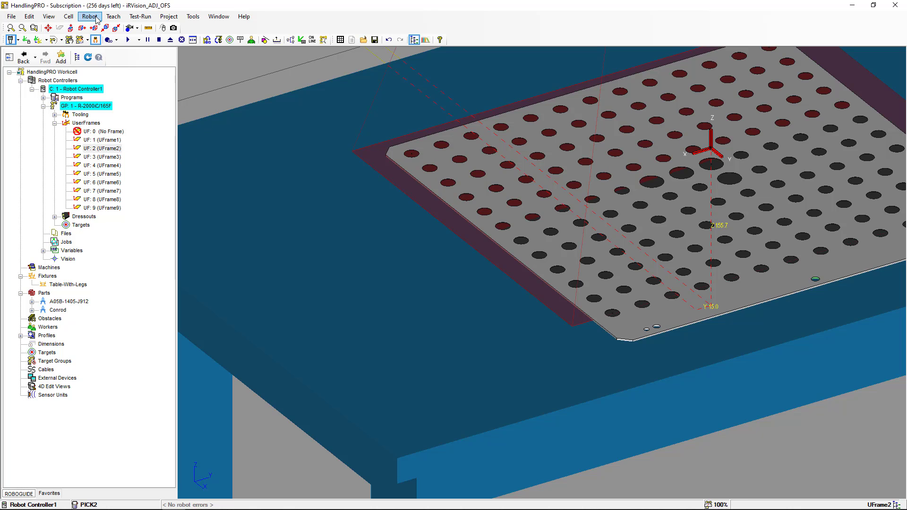
pyautogui.click(96, 19)
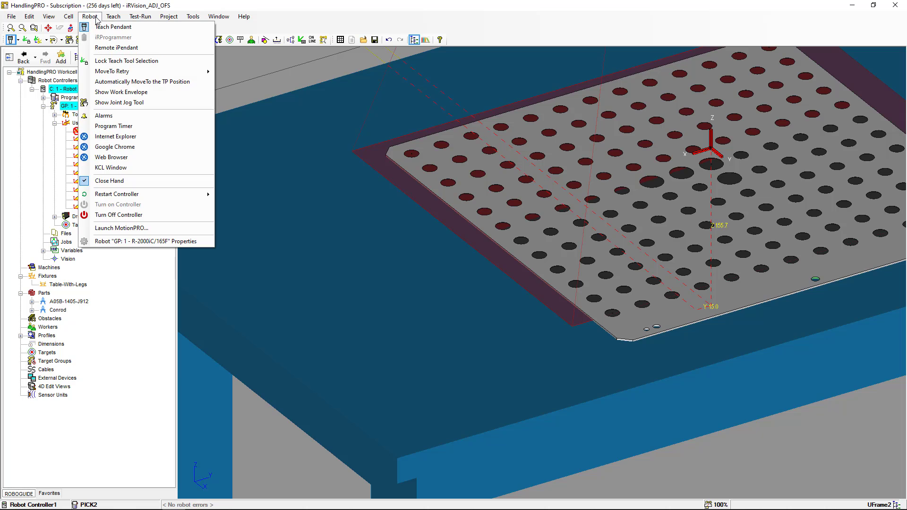
pyautogui.click(115, 136)
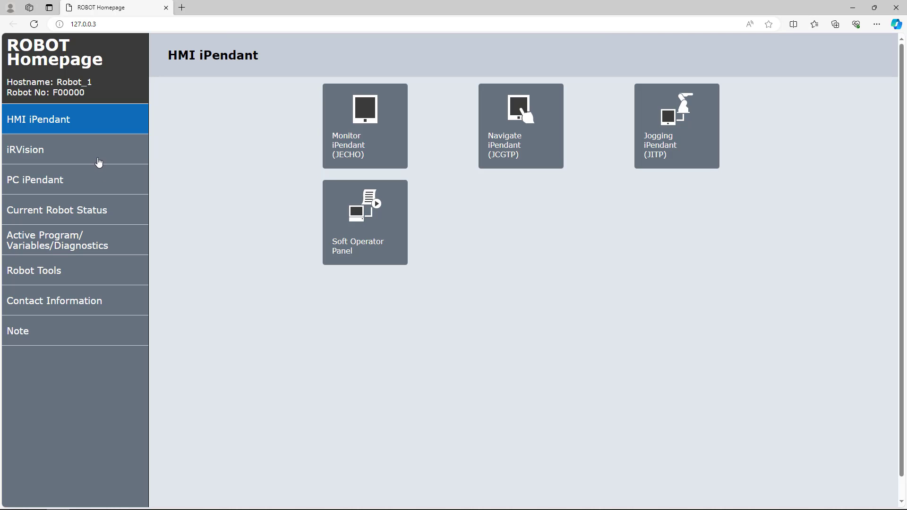
pyautogui.click(99, 160)
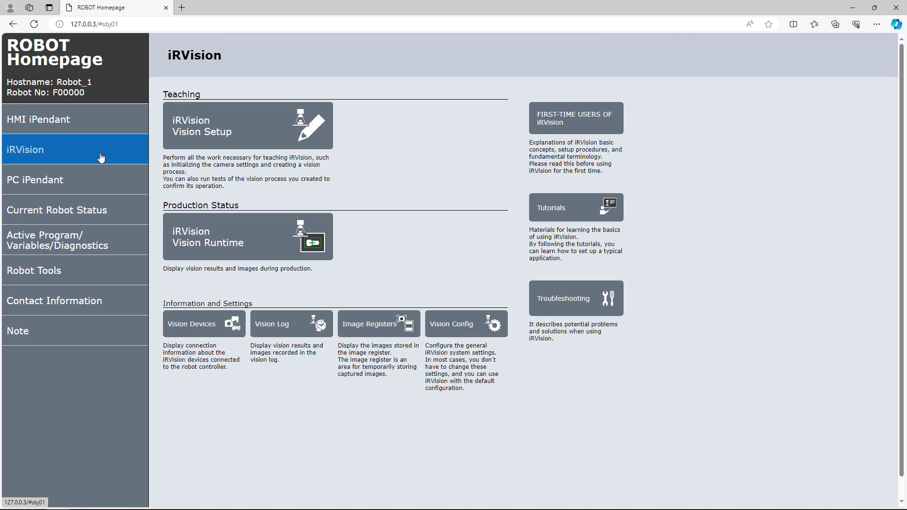
pyautogui.click(208, 134)
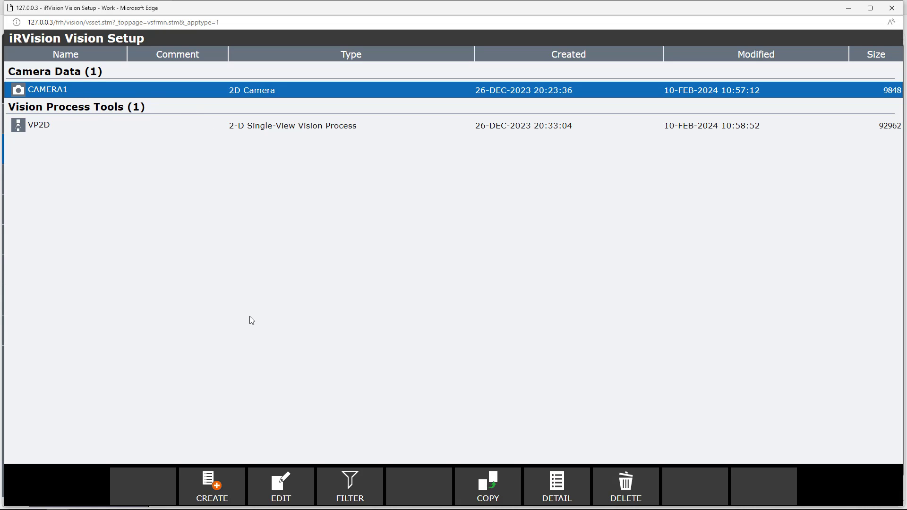
pyautogui.click(282, 485)
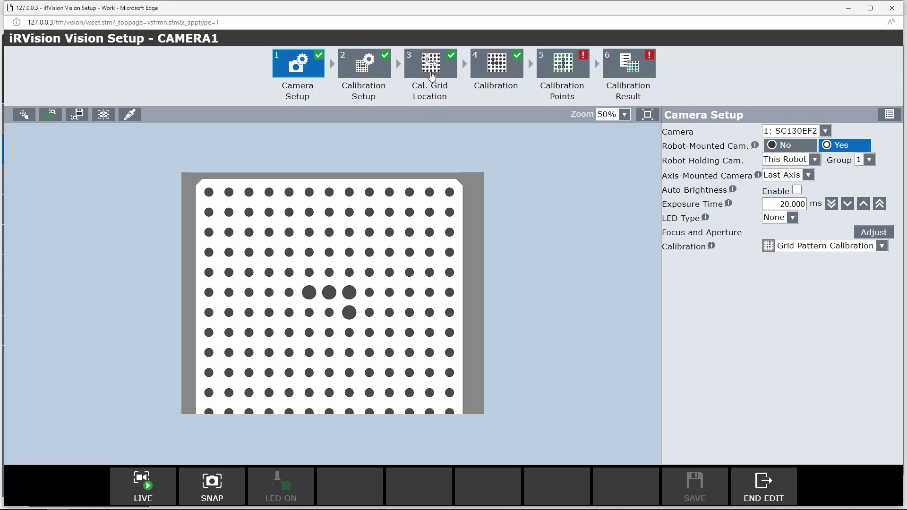
# - Recalculate CAMERA1's calibration grid location relative to UFrame2 and save it
pyautogui.click(431, 76)
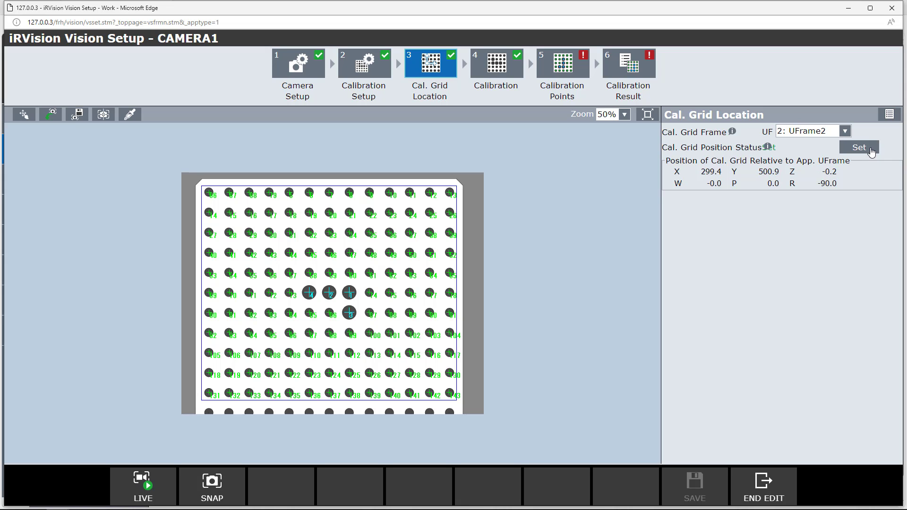
pyautogui.click(869, 149)
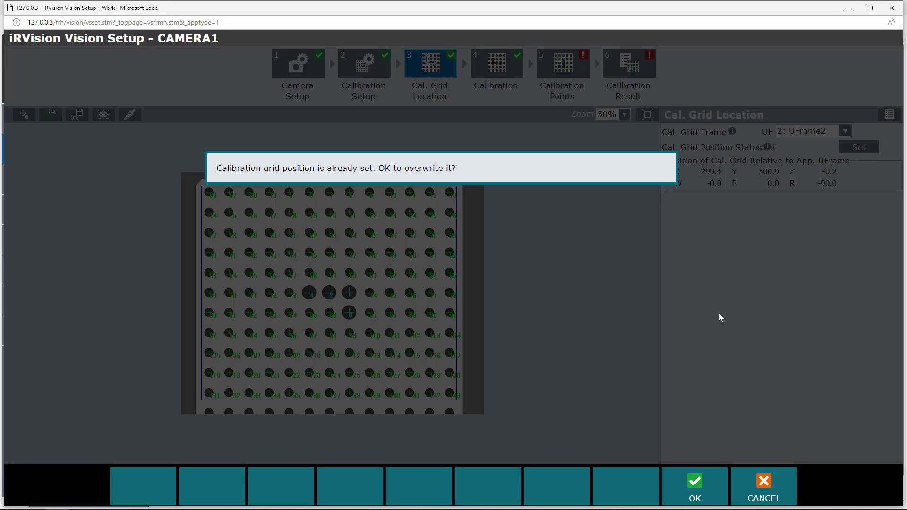
pyautogui.click(698, 481)
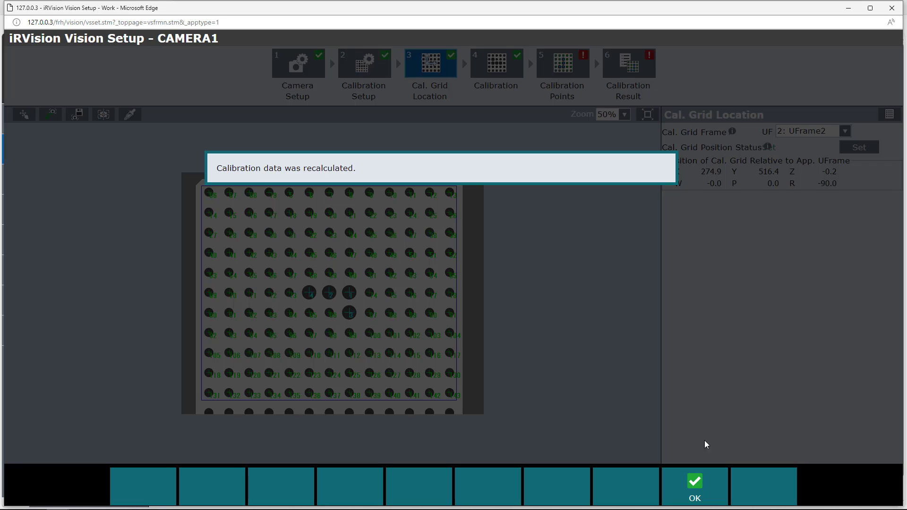
pyautogui.click(697, 483)
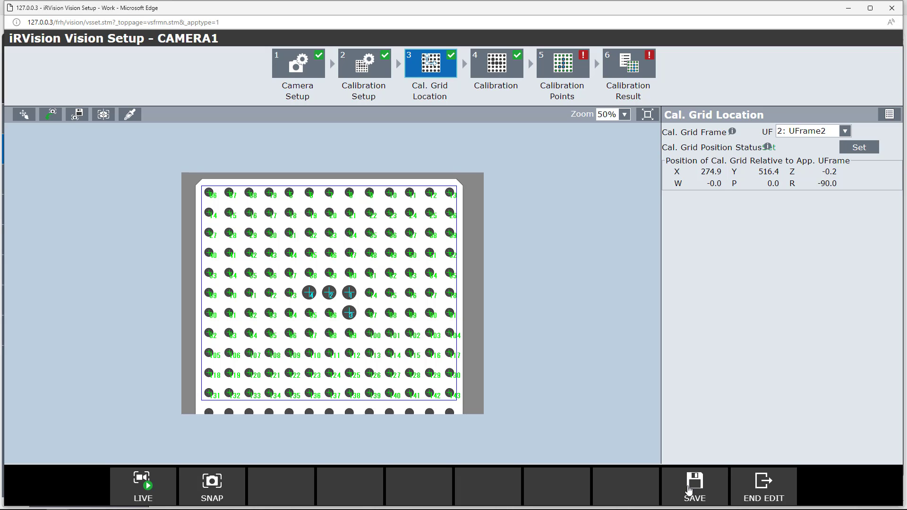
pyautogui.click(692, 491)
pyautogui.click(753, 488)
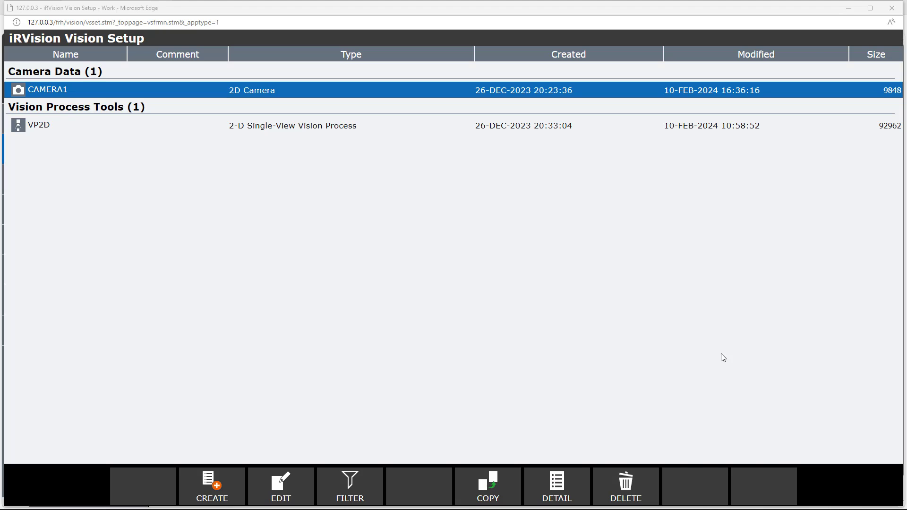
# - Hide the A05B-1405-J912 calibration plate on Table-With-Legs at teach and run time
pyautogui.hotkey('alt', 'Tab')
pyautogui.scroll(-5, 655, 305)
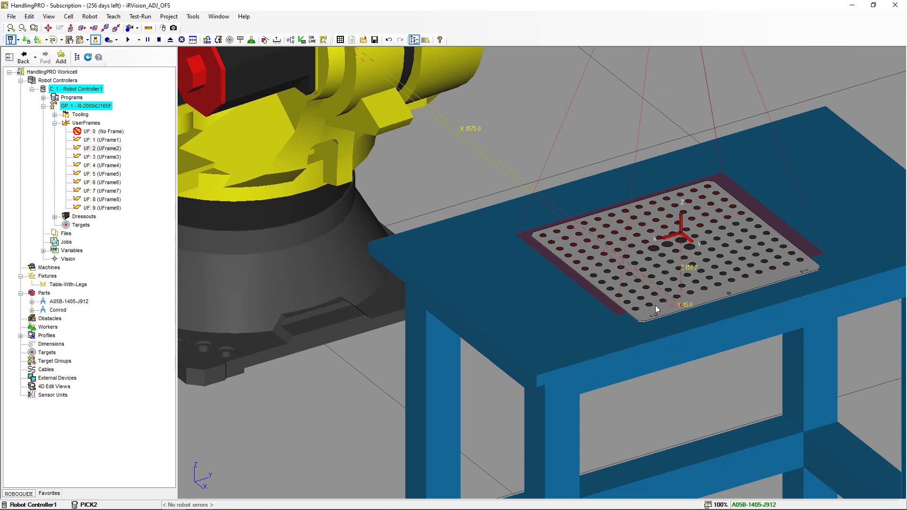
pyautogui.scroll(-5, 655, 308)
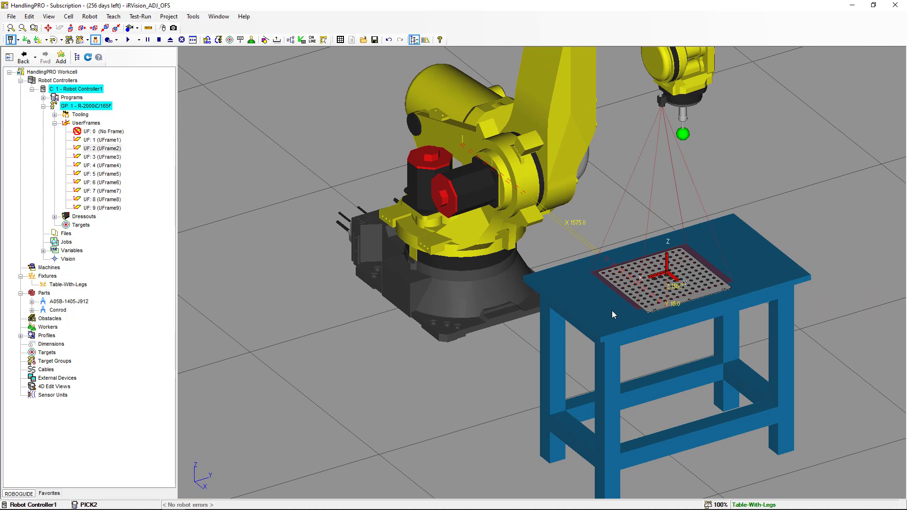
pyautogui.doubleClick(612, 314)
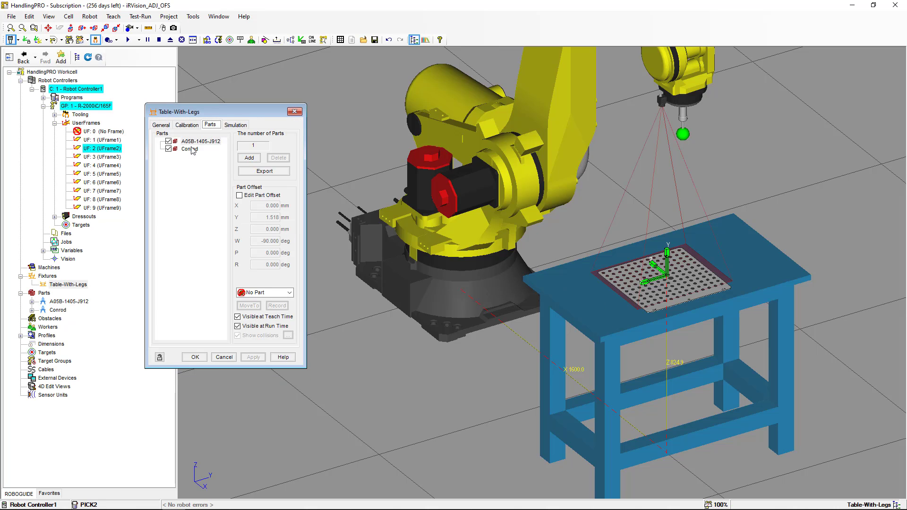
pyautogui.click(238, 317)
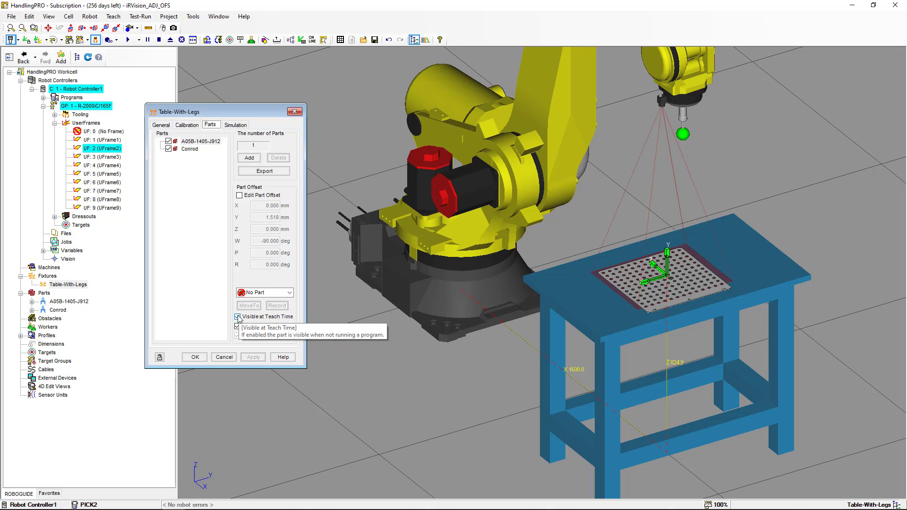
pyautogui.click(237, 326)
pyautogui.click(250, 355)
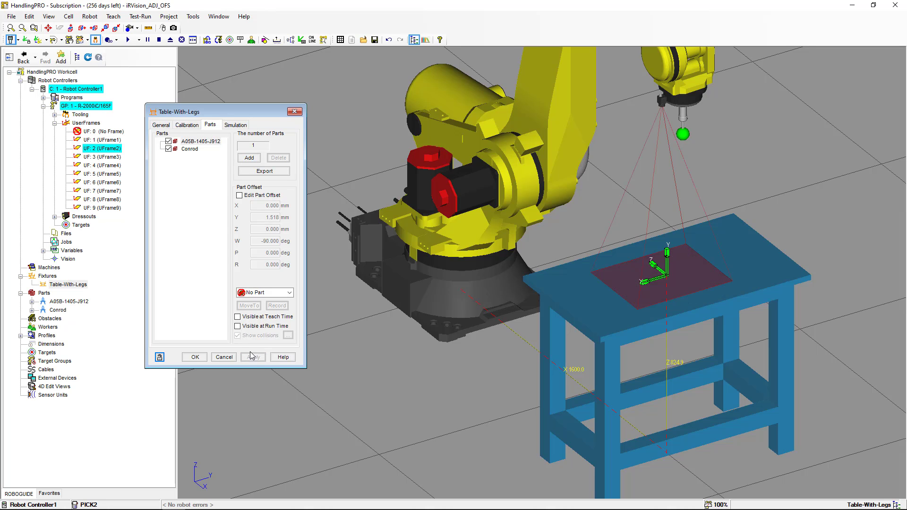
# - Make the Conrod visible at teach and run time and close the table properties
pyautogui.click(190, 150)
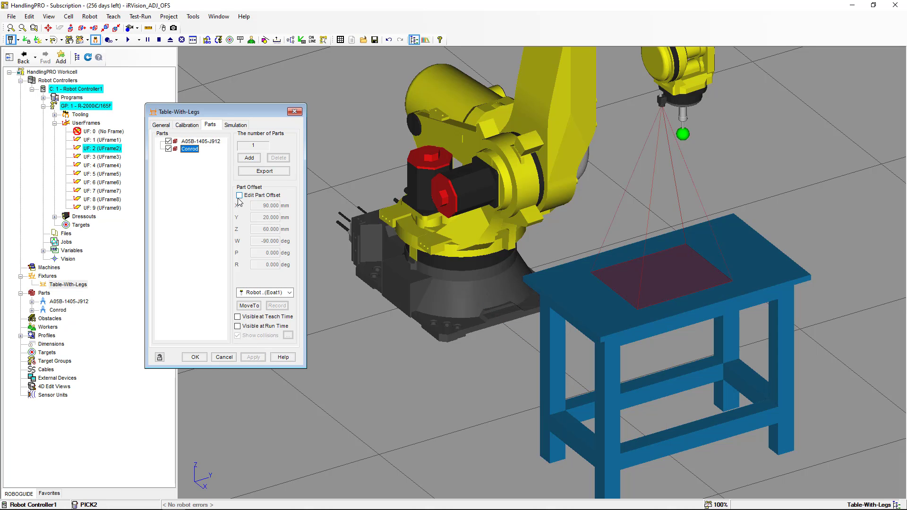
pyautogui.click(238, 317)
pyautogui.click(237, 326)
pyautogui.click(253, 357)
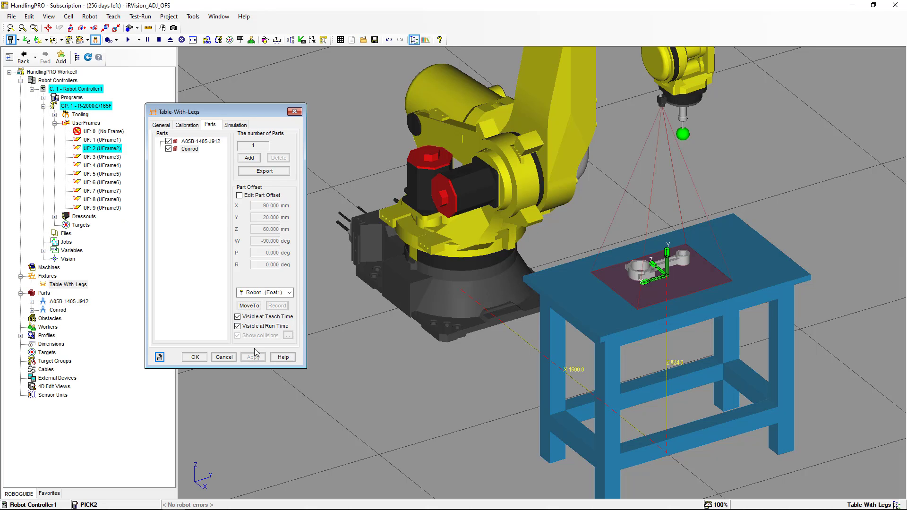
pyautogui.click(194, 357)
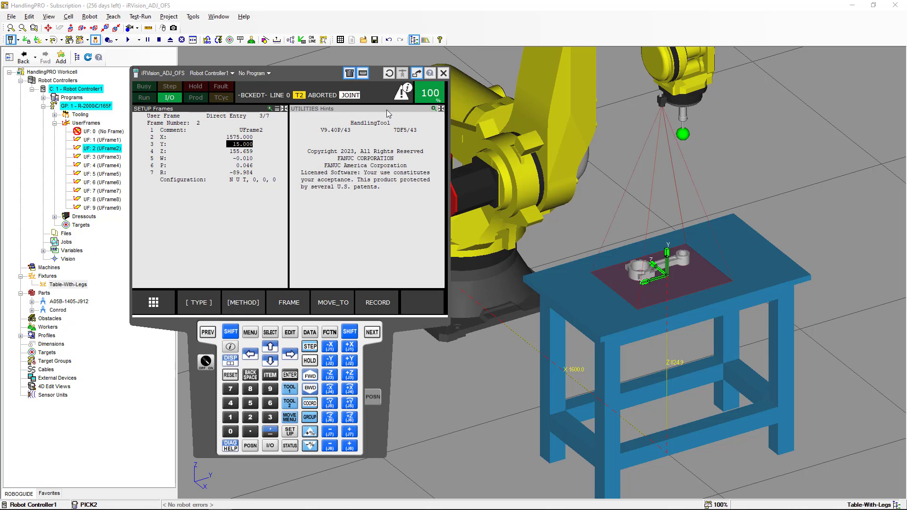
# - Show the position registers on the pendant, selecting register 2 Calibration P1
pyautogui.click(387, 110)
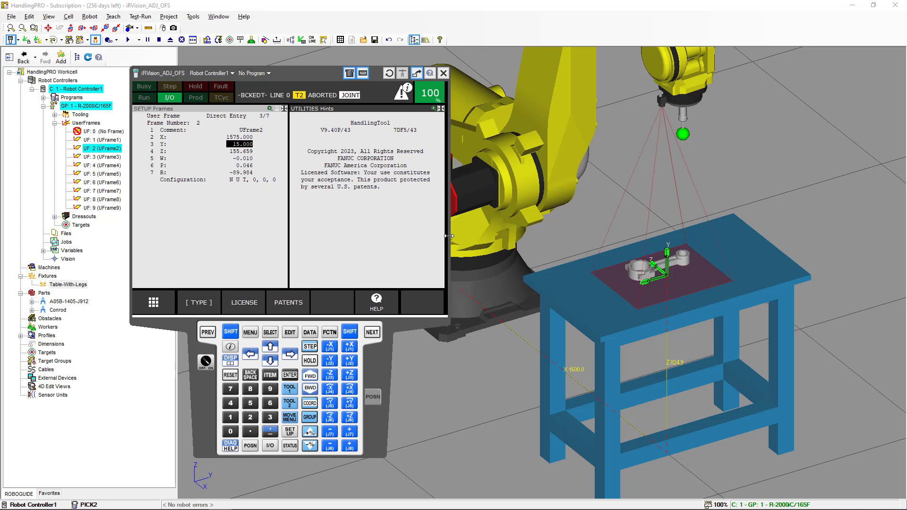
pyautogui.click(310, 332)
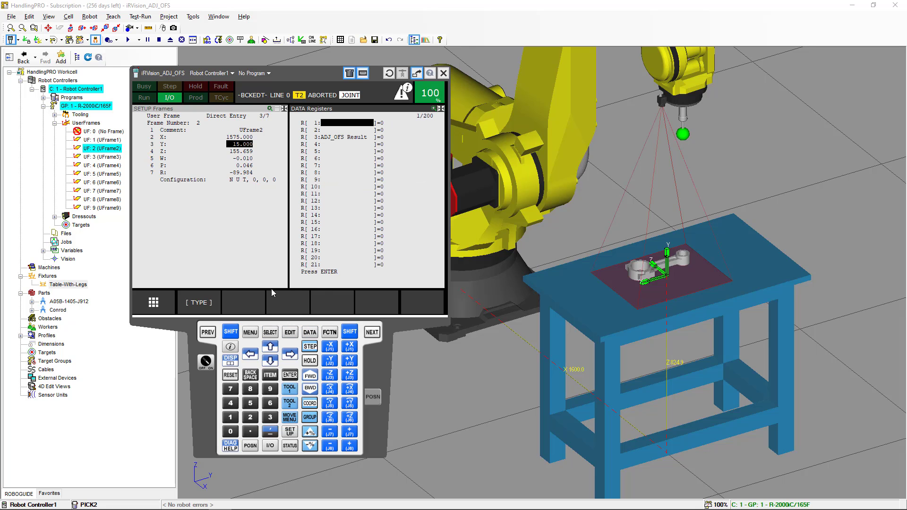
pyautogui.click(208, 302)
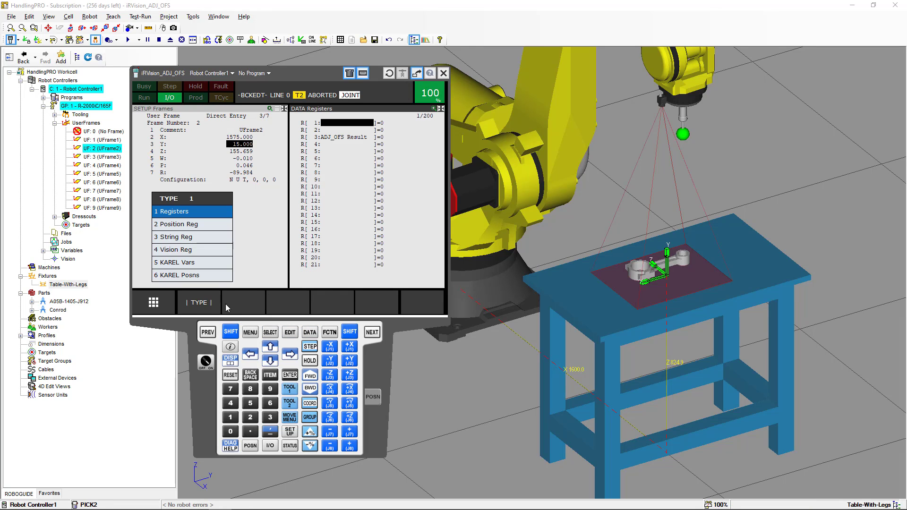
pyautogui.click(198, 225)
pyautogui.click(322, 134)
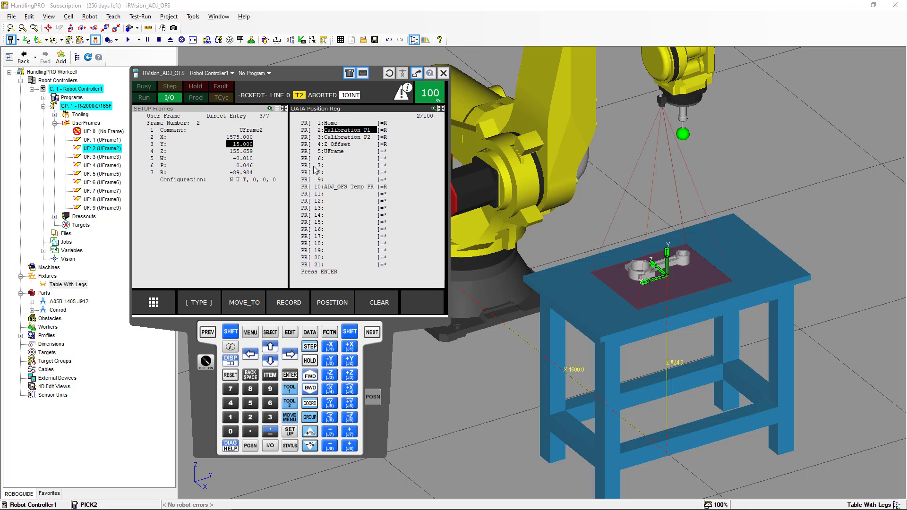
# - Set the active user frame to 0 (No Frame) and minimize the pendant
pyautogui.click(231, 332)
pyautogui.click(310, 404)
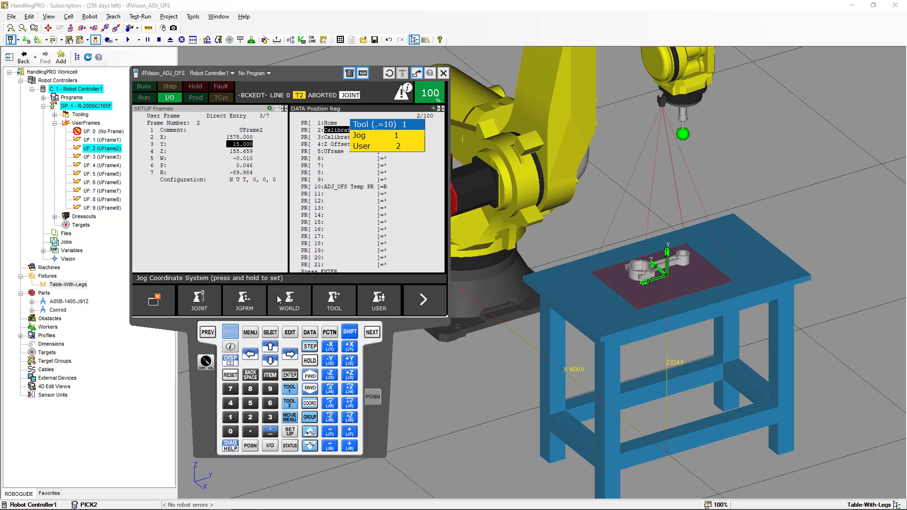
pyautogui.click(234, 331)
pyautogui.click(269, 360)
pyautogui.click(270, 360)
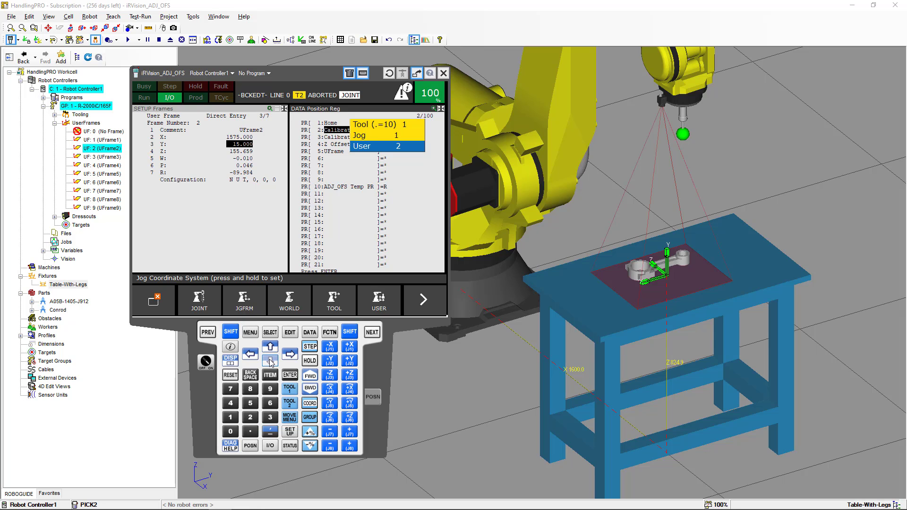
pyautogui.click(237, 435)
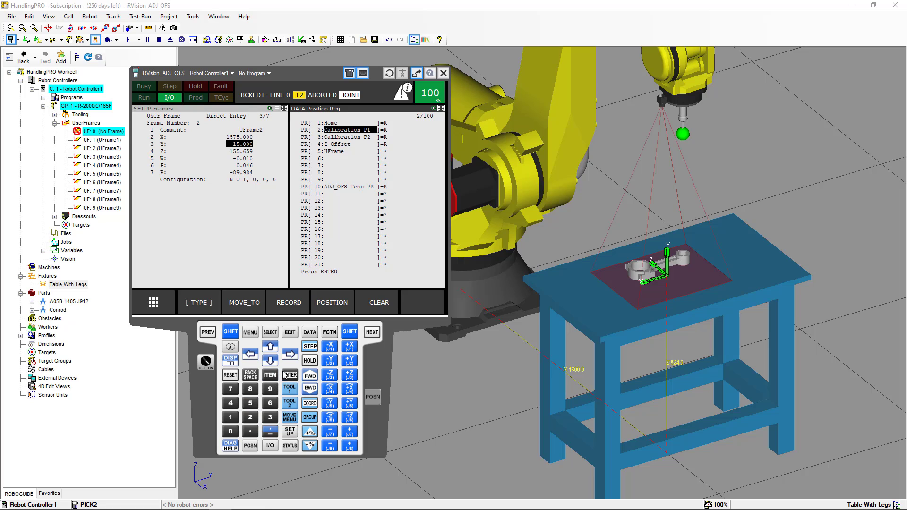
pyautogui.click(230, 331)
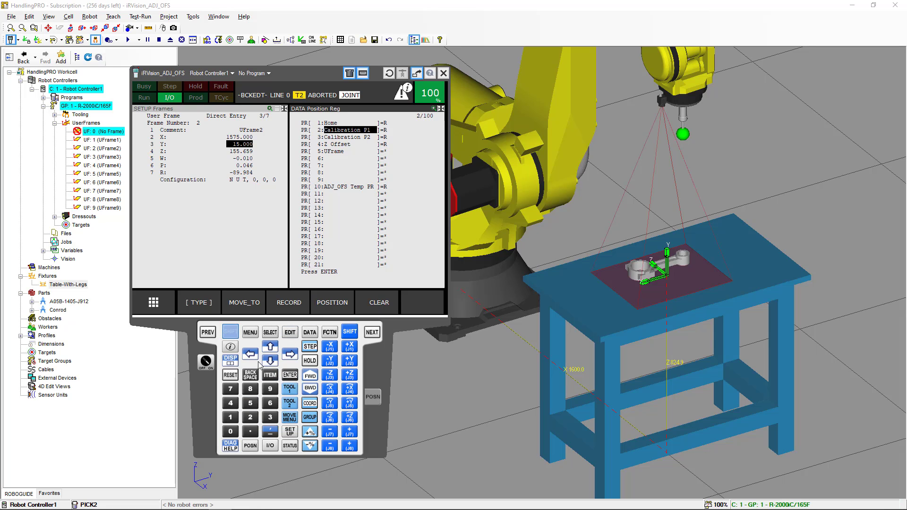
pyautogui.rightClick(217, 408)
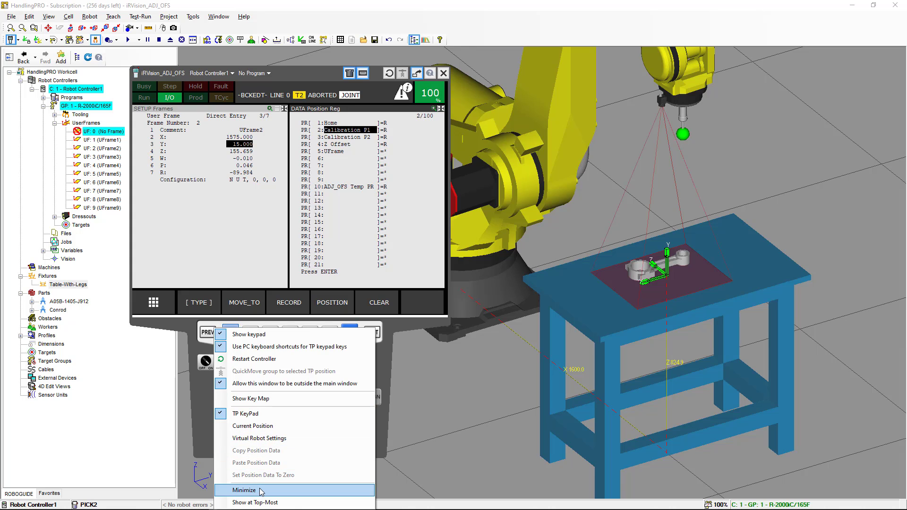
pyautogui.click(244, 489)
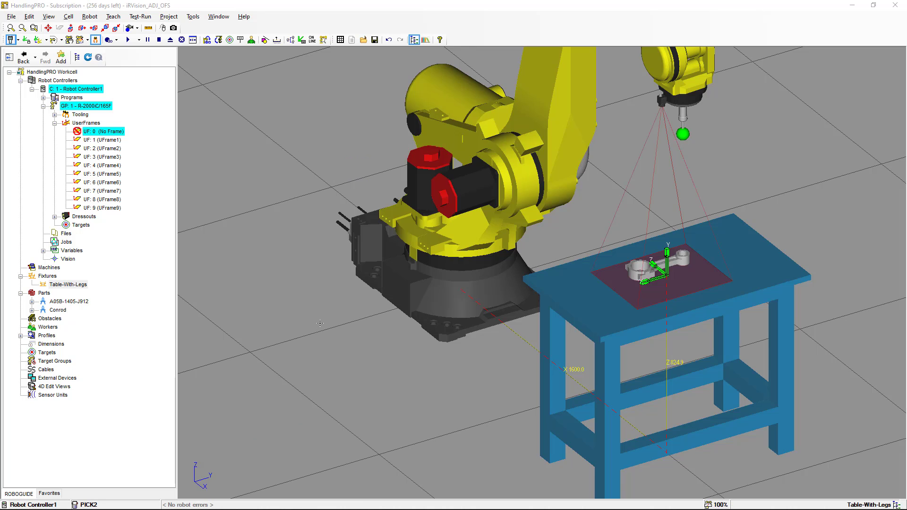
# - Re-find the conrod in VP2D's Offset Data Calculation Tool and set it as reference (X 213.074, Y 522.563)
pyautogui.hotkey('alt', 'Tab')
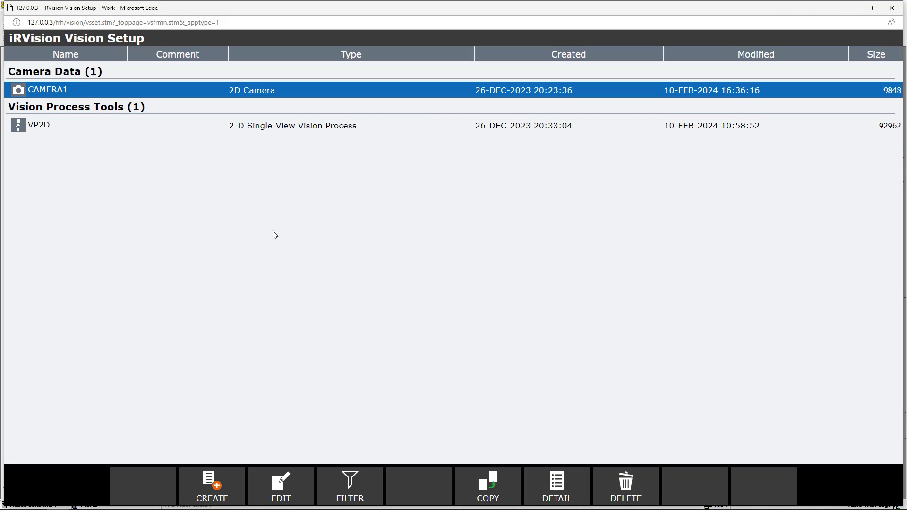
pyautogui.click(49, 128)
pyautogui.click(267, 484)
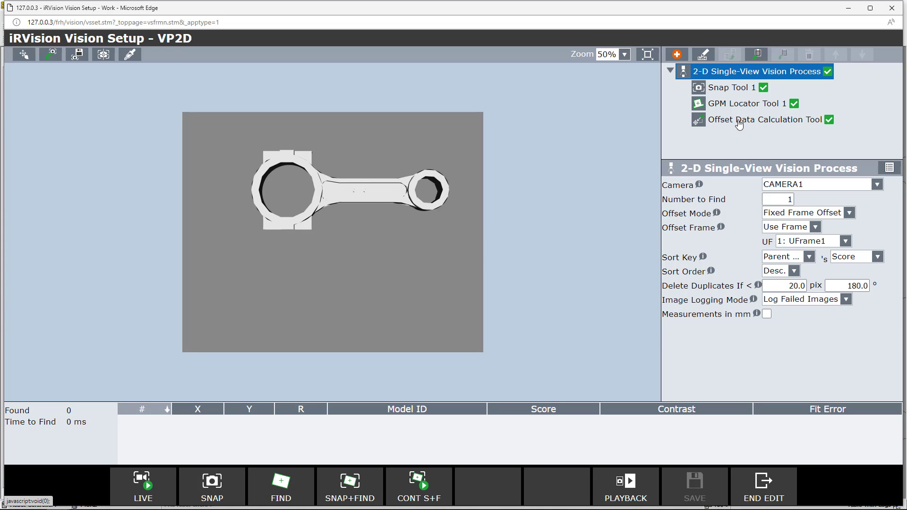
pyautogui.click(739, 124)
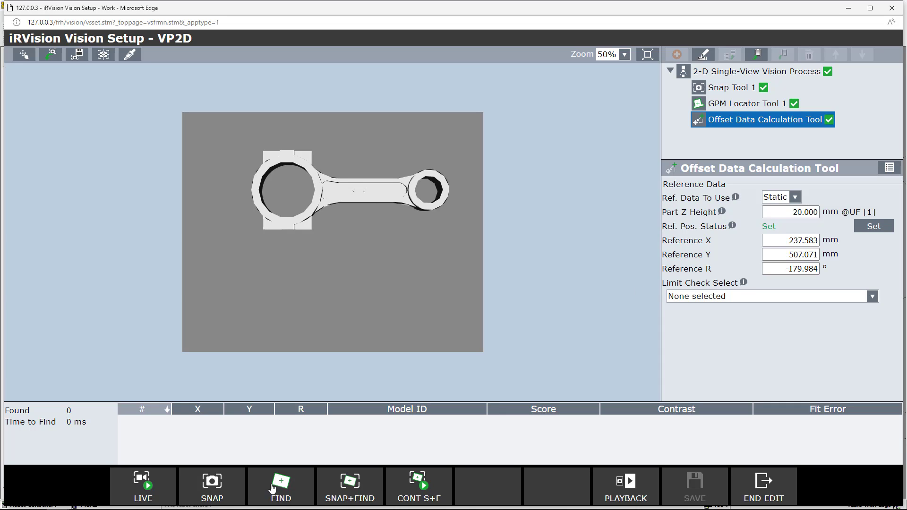
pyautogui.click(242, 492)
pyautogui.click(873, 227)
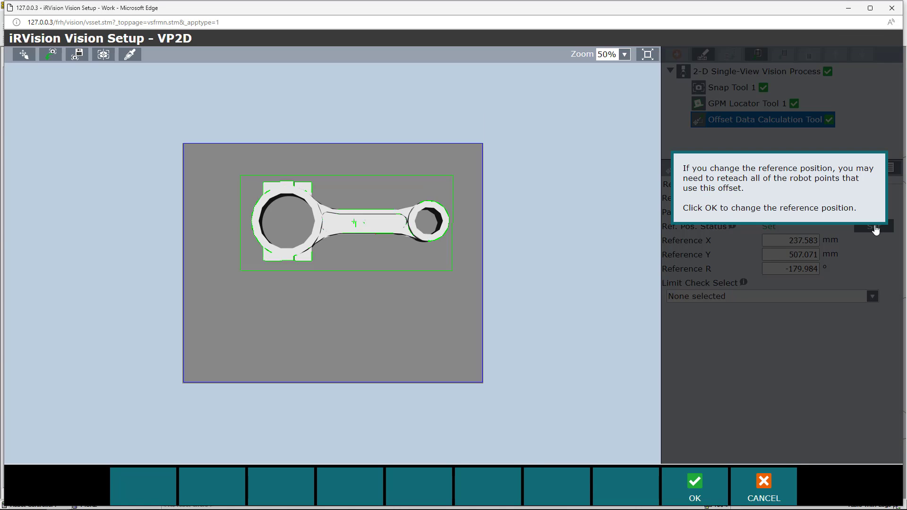
pyautogui.click(700, 493)
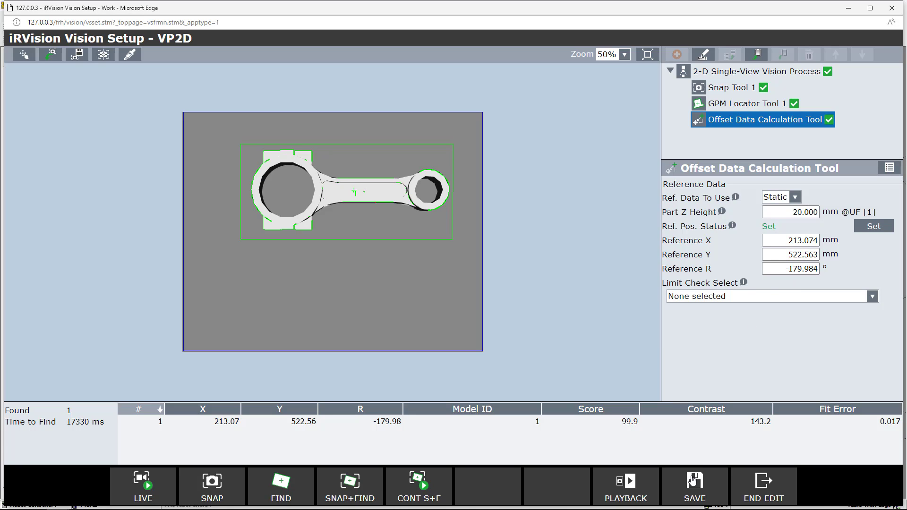
# - Save the VP2D vision process, end editing, and return to the ROBOGUIDE workcell
pyautogui.click(693, 480)
pyautogui.click(765, 484)
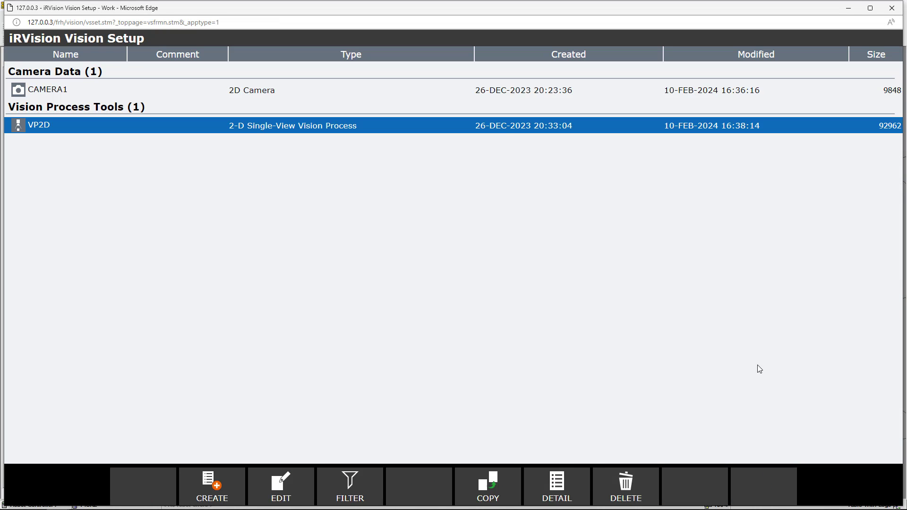
pyautogui.hotkey('alt', 'Tab')
pyautogui.scroll(-2, 747, 330)
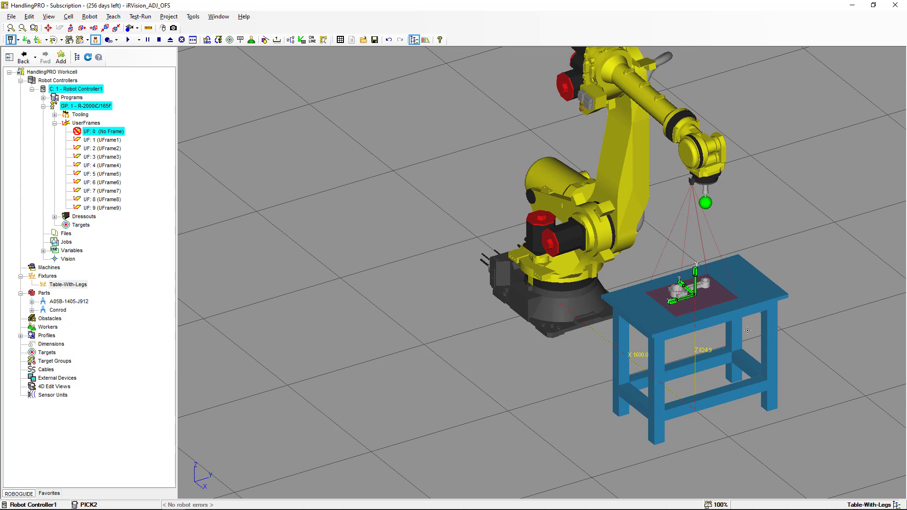
# - Select the PICK program on the teach pendant and enable stepping
pyautogui.keyDown('ctrl'); pyautogui.moveTo(760, 312); pyautogui.dragTo(658, 367, button='right'); pyautogui.keyUp('ctrl')
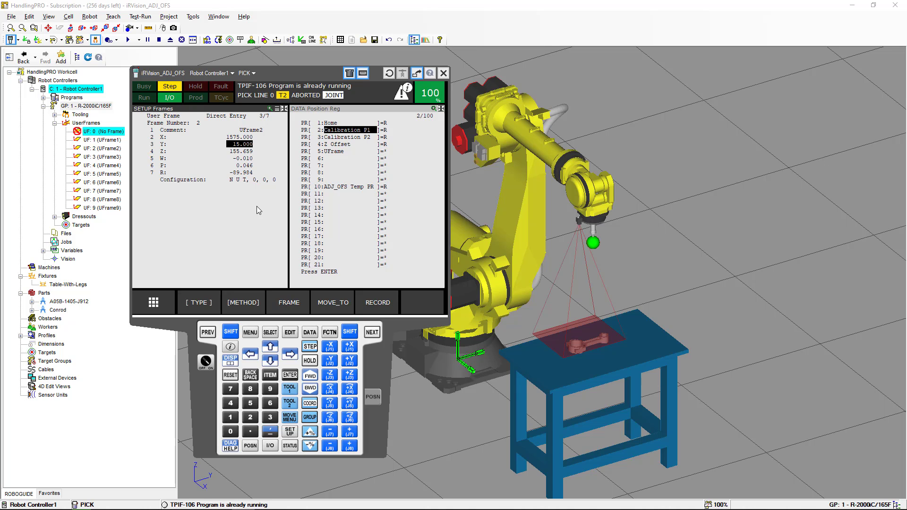
pyautogui.click(270, 333)
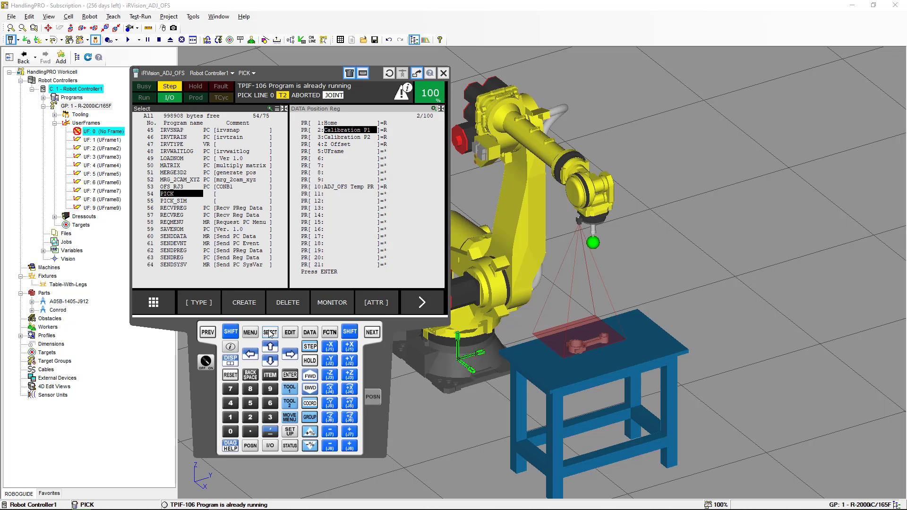
pyautogui.click(290, 375)
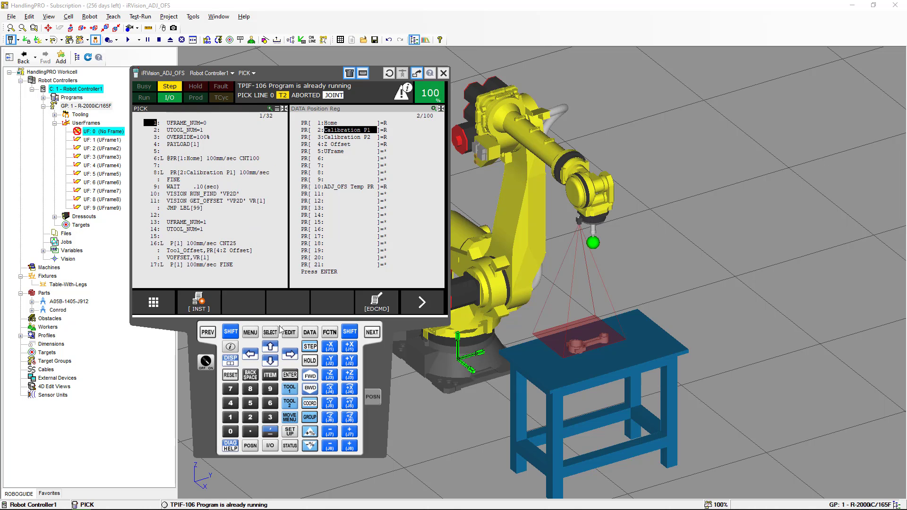
pyautogui.click(229, 333)
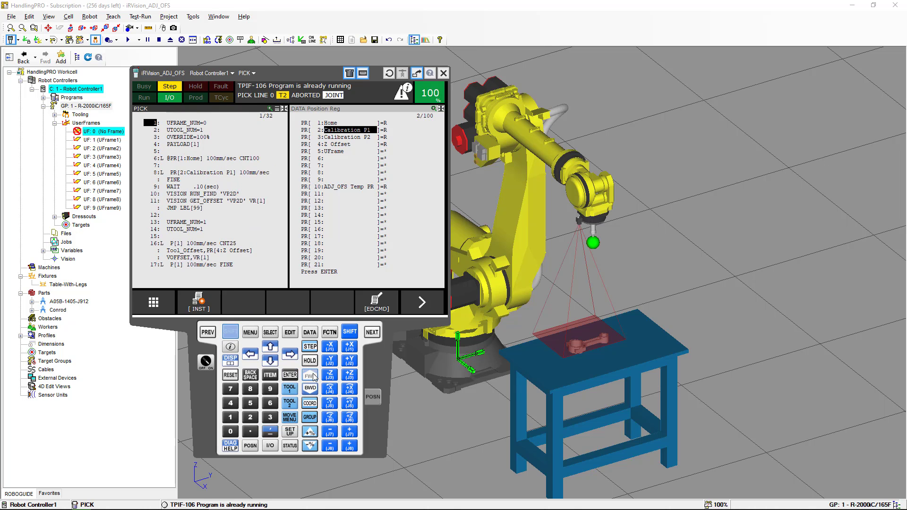
# - Step PICK through setup, the Calibration P1 move and vision find lines to line 14
pyautogui.click(310, 375)
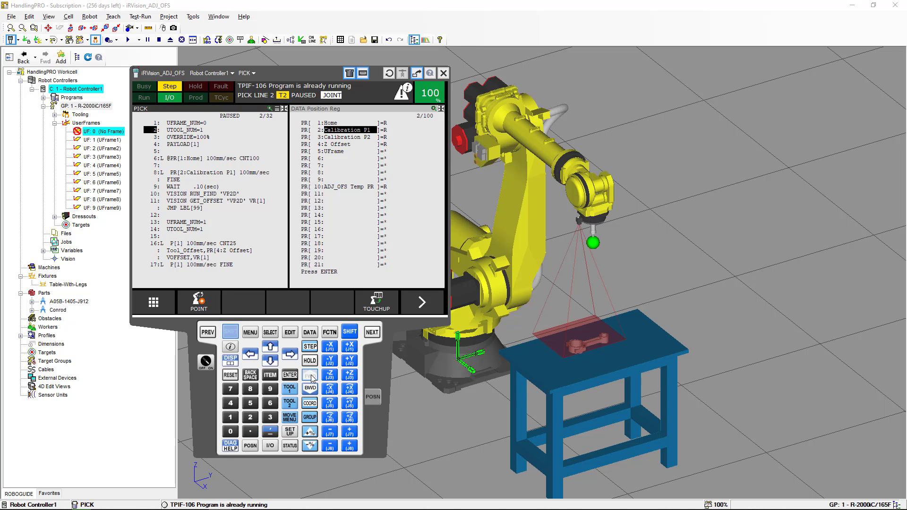
pyautogui.click(311, 375)
pyautogui.click(311, 375)
pyautogui.click(311, 375)
pyautogui.click(311, 375)
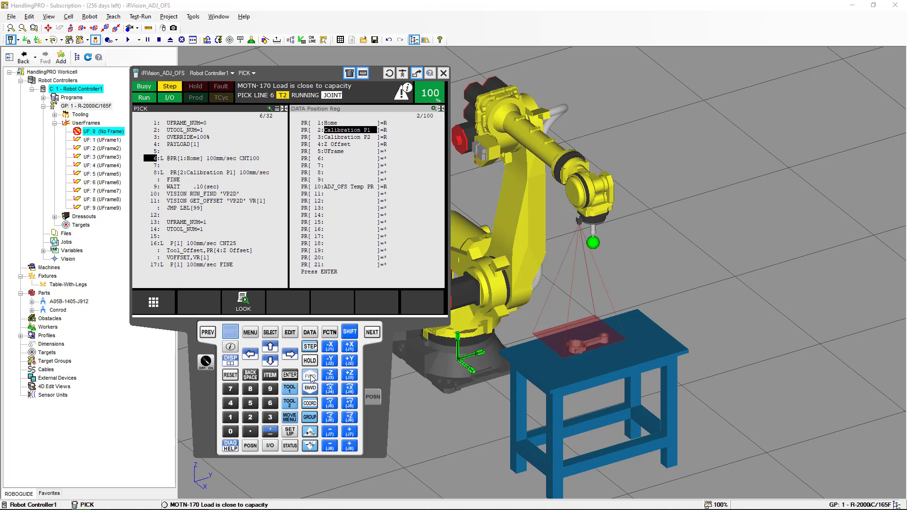
pyautogui.click(311, 375)
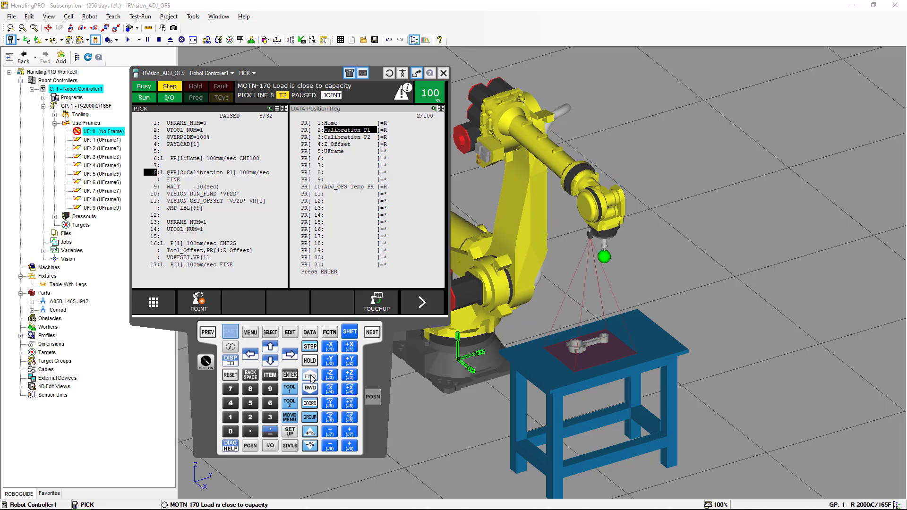
pyautogui.click(310, 375)
pyautogui.click(311, 375)
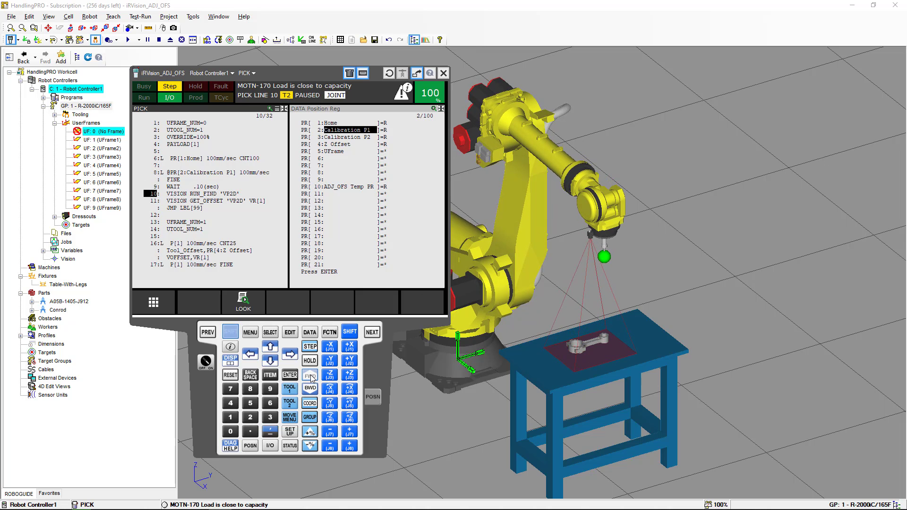
pyautogui.click(311, 375)
pyautogui.click(311, 375)
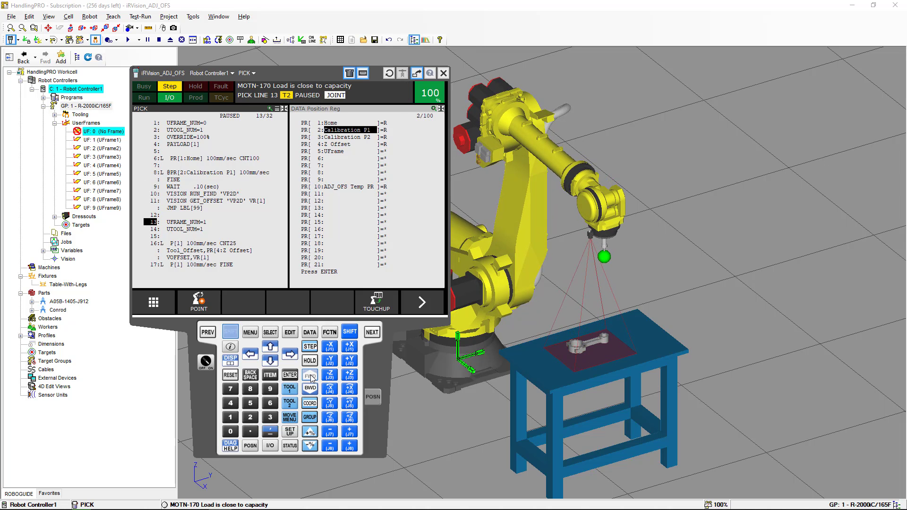
pyautogui.click(311, 376)
pyautogui.click(311, 375)
# - Step the offset approach to P[1] so the gripper tip lowers onto the conrod, entering PICK_SIM
pyautogui.click(311, 375)
pyautogui.click(310, 376)
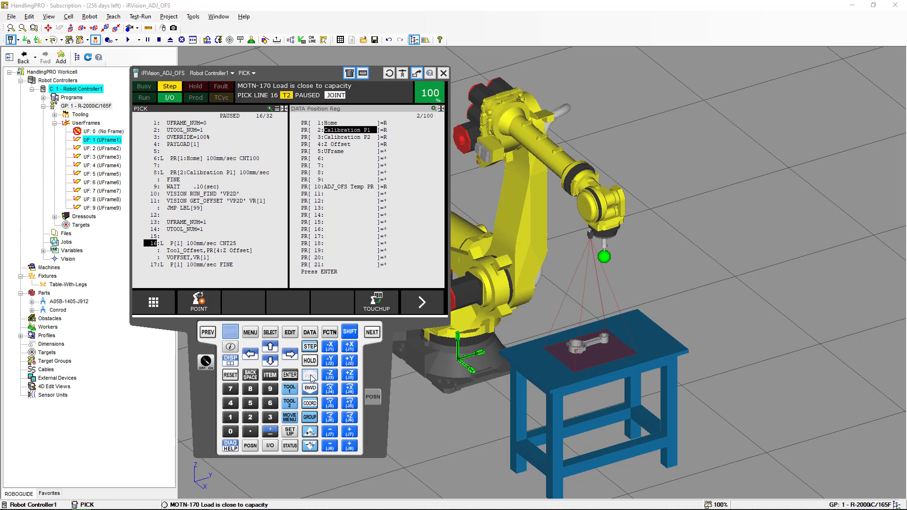
pyautogui.click(311, 376)
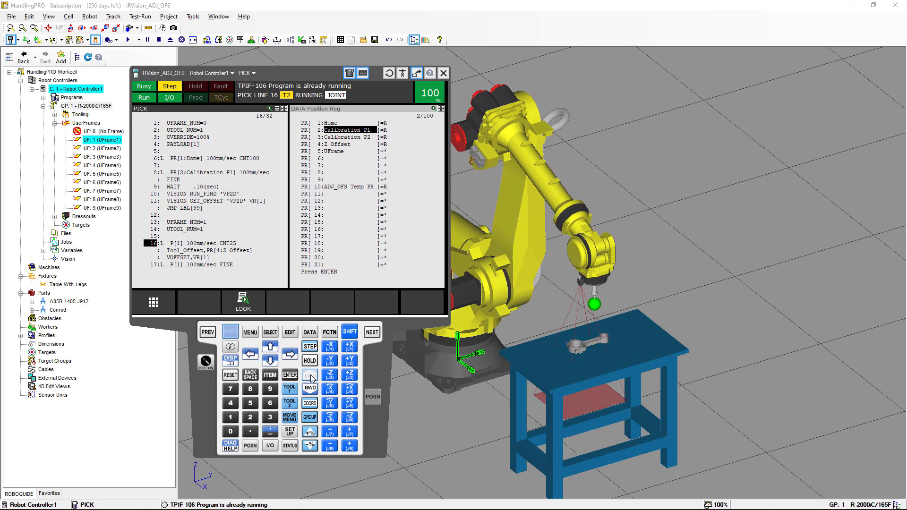
pyautogui.click(311, 375)
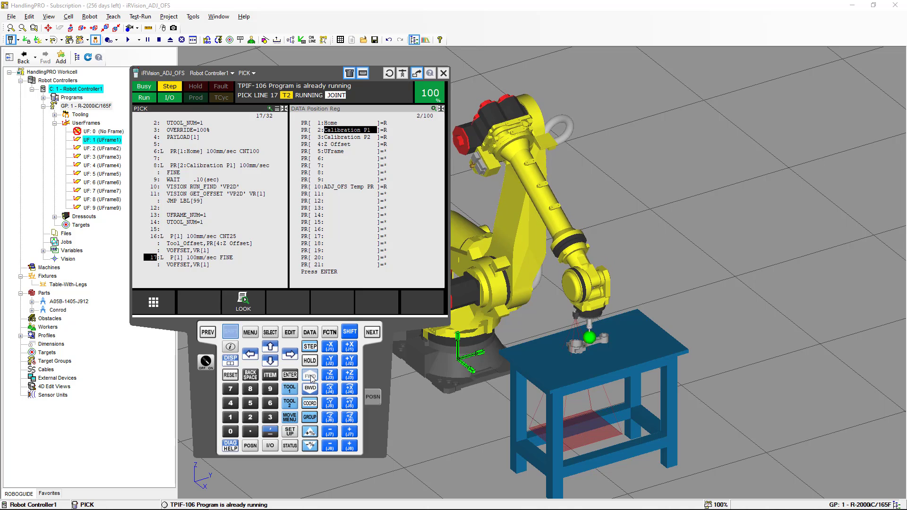
pyautogui.click(311, 375)
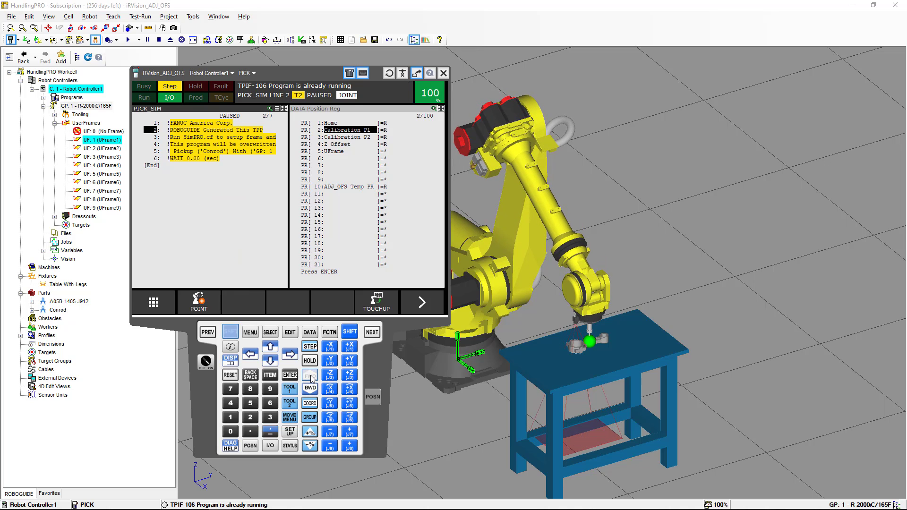
pyautogui.click(310, 375)
# - Finish the PICK_SIM lines and zoom in to check the gripper tip on the conrod
pyautogui.click(311, 376)
pyautogui.click(311, 375)
pyautogui.click(310, 375)
pyautogui.scroll(2, 584, 339)
pyautogui.scroll(5, 585, 337)
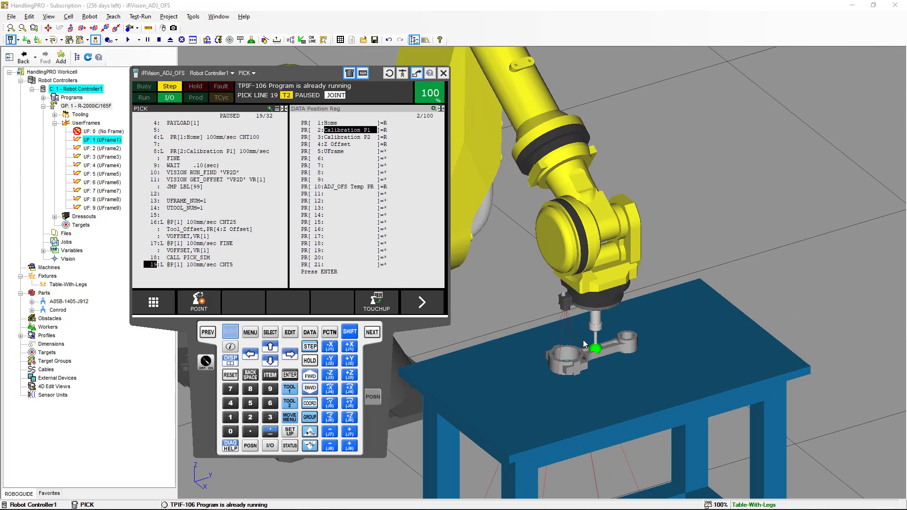
pyautogui.scroll(3, 581, 344)
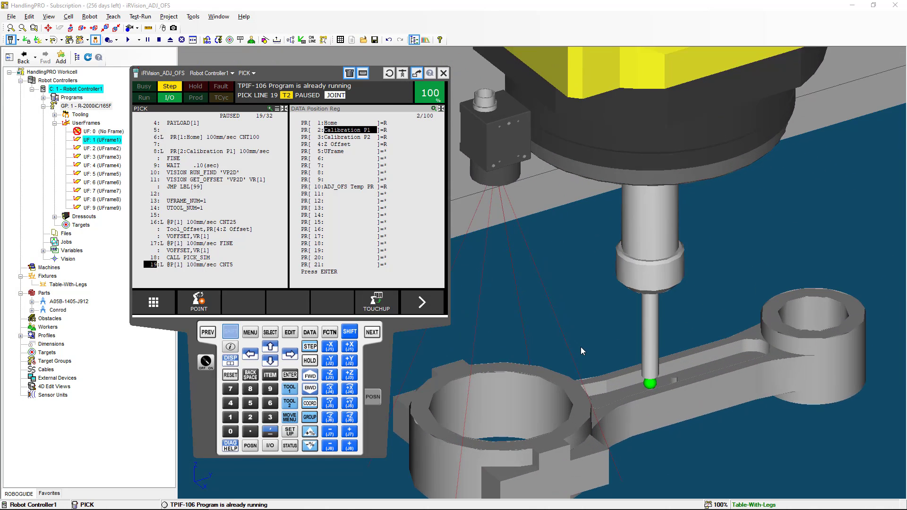
pyautogui.scroll(2, 659, 370)
pyautogui.scroll(-8, 658, 370)
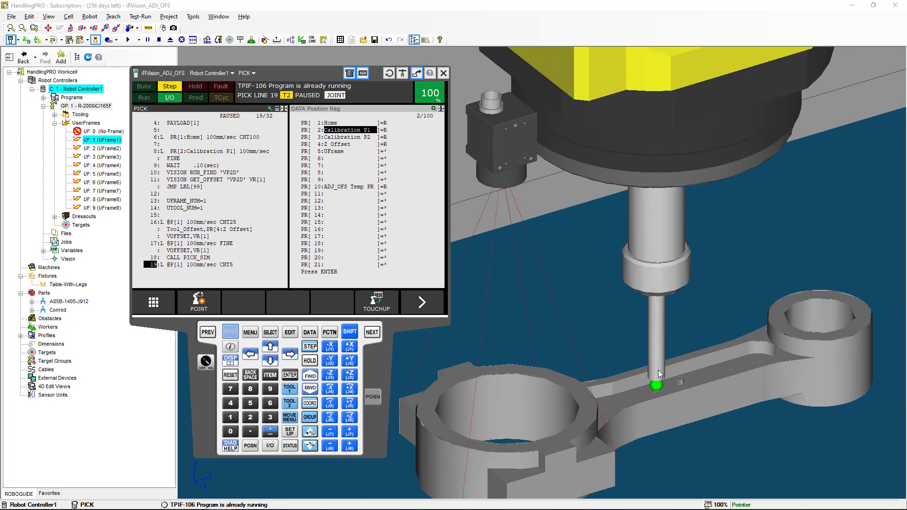
pyautogui.scroll(-8, 659, 373)
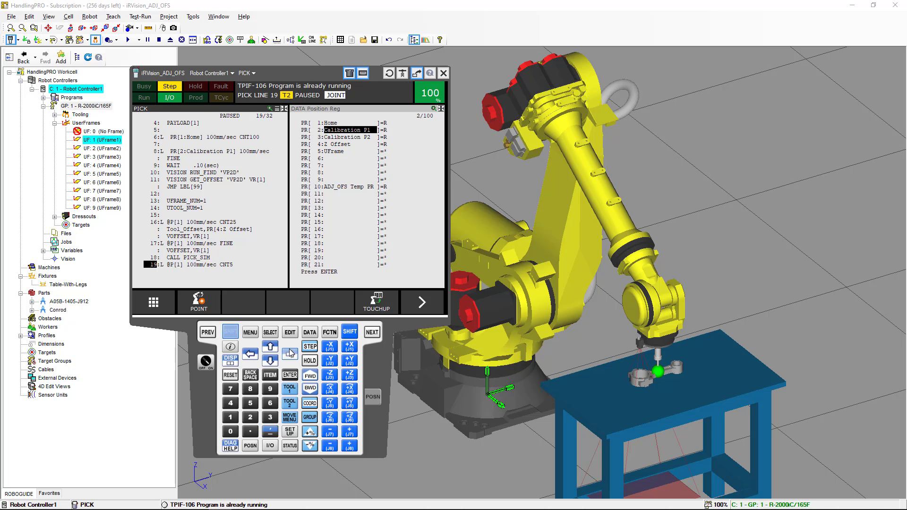
# - Step PICK past the pick call to the return-home move, pausing at line 24
pyautogui.click(310, 376)
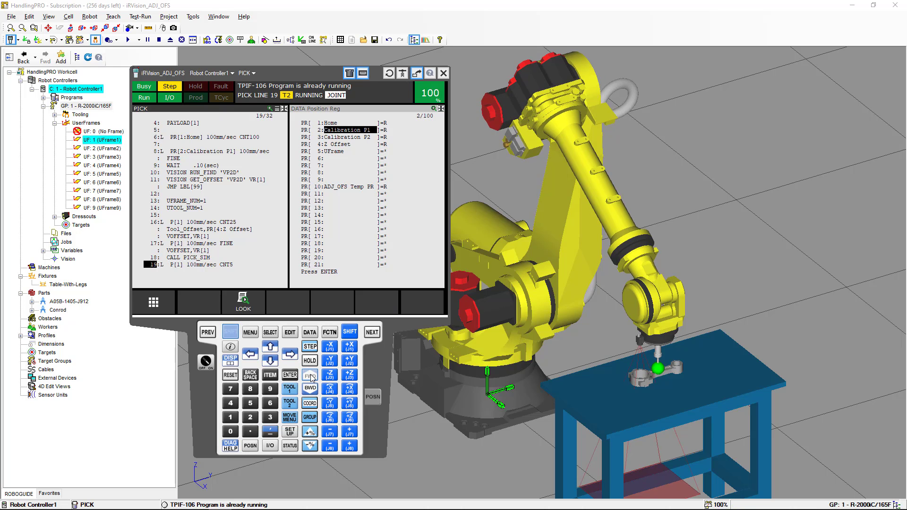
pyautogui.click(310, 376)
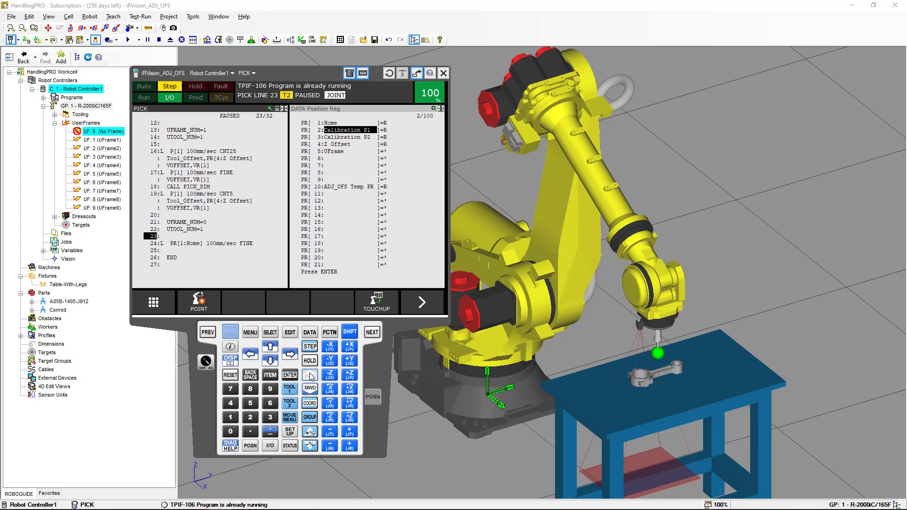
pyautogui.click(310, 376)
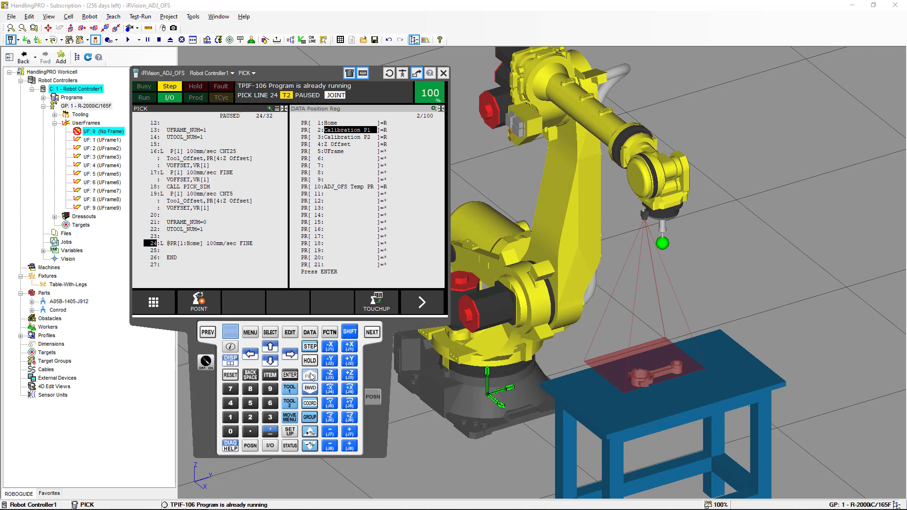
# - Step PICK past END and back to line 1
pyautogui.click(311, 376)
pyautogui.click(310, 376)
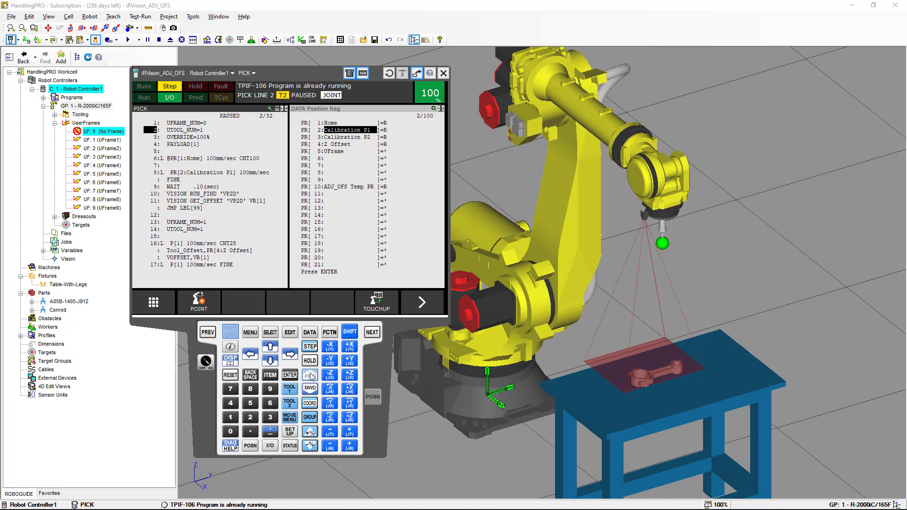
pyautogui.click(309, 386)
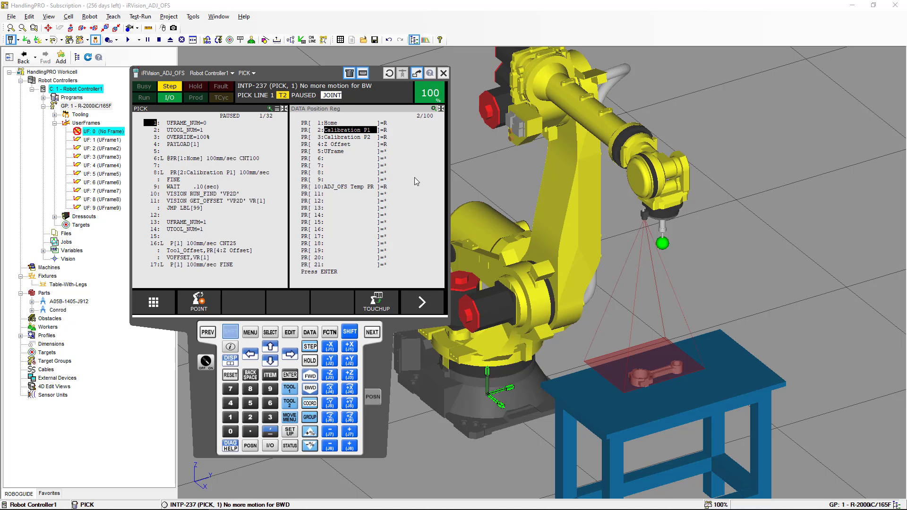
# - Show VR[1]'s details with Found Pos 1 at X 213.1, Y 522.6, Z 20.0, then refocus PICK
pyautogui.click(379, 108)
pyautogui.click(230, 332)
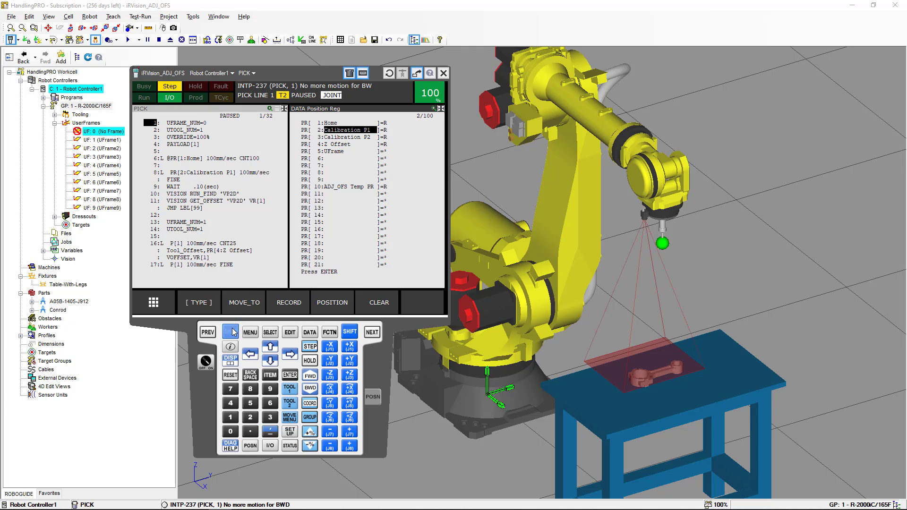
pyautogui.click(310, 332)
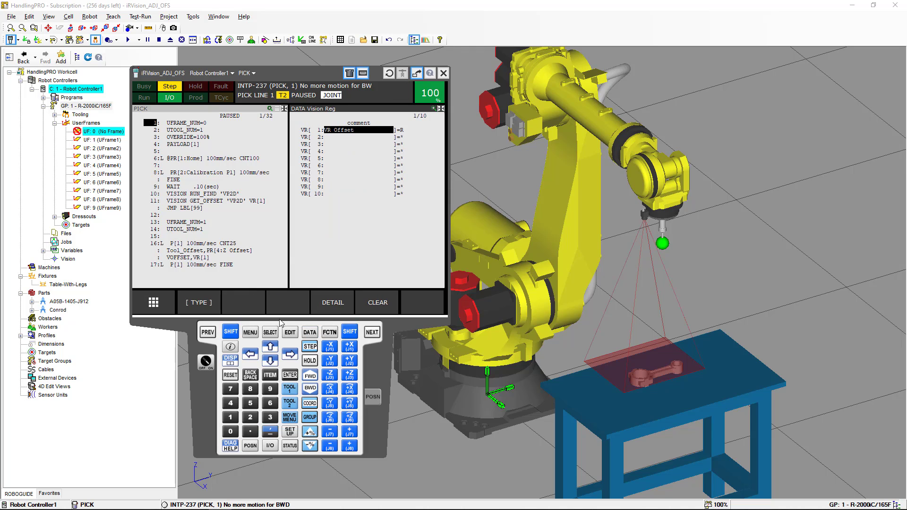
pyautogui.click(330, 302)
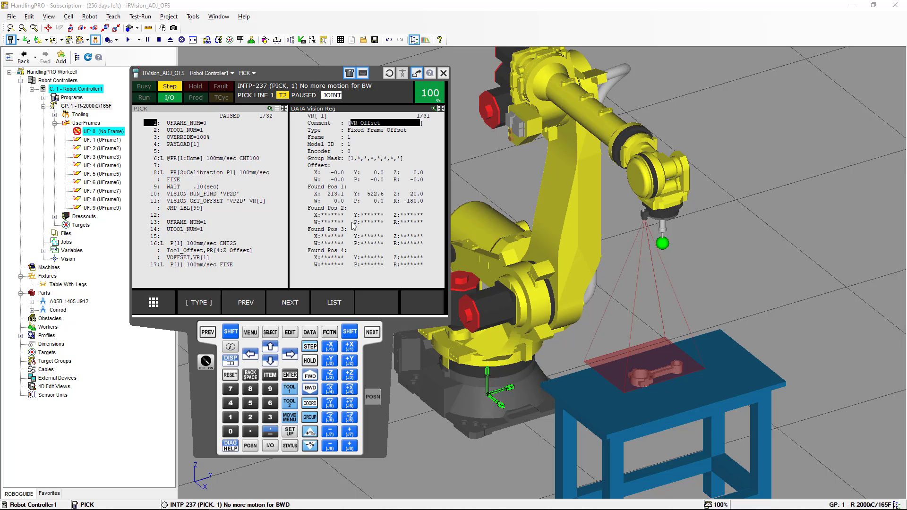
pyautogui.click(236, 111)
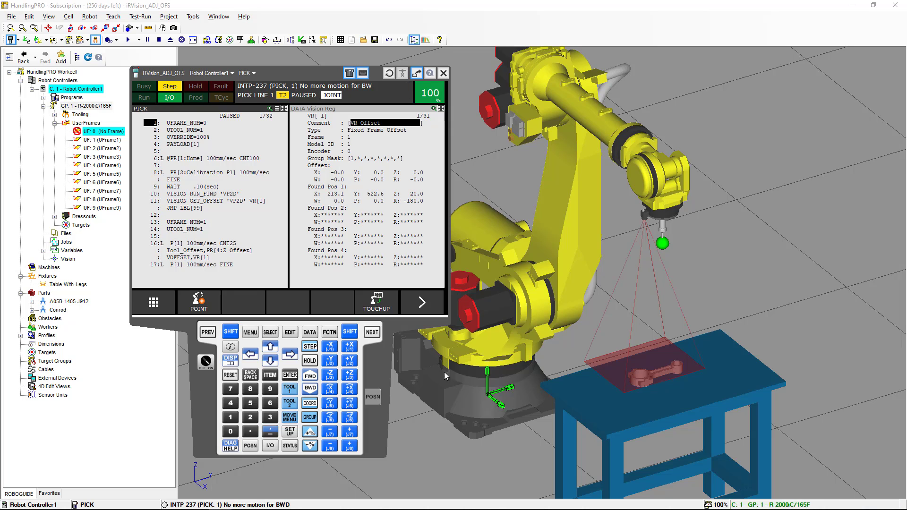
# - Set the Conrod offset on Table-With-Legs to X 135 mm and Z 35 mm and apply it
pyautogui.rightClick(208, 386)
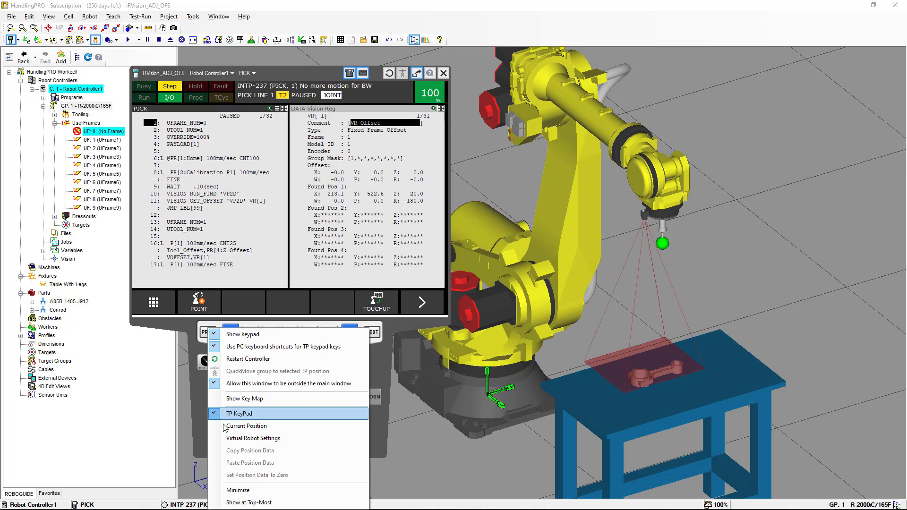
pyautogui.click(238, 489)
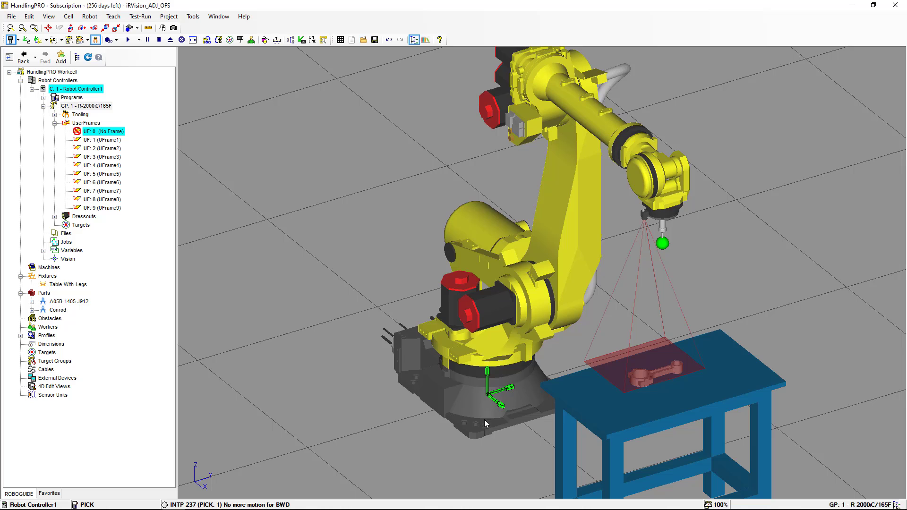
pyautogui.doubleClick(562, 387)
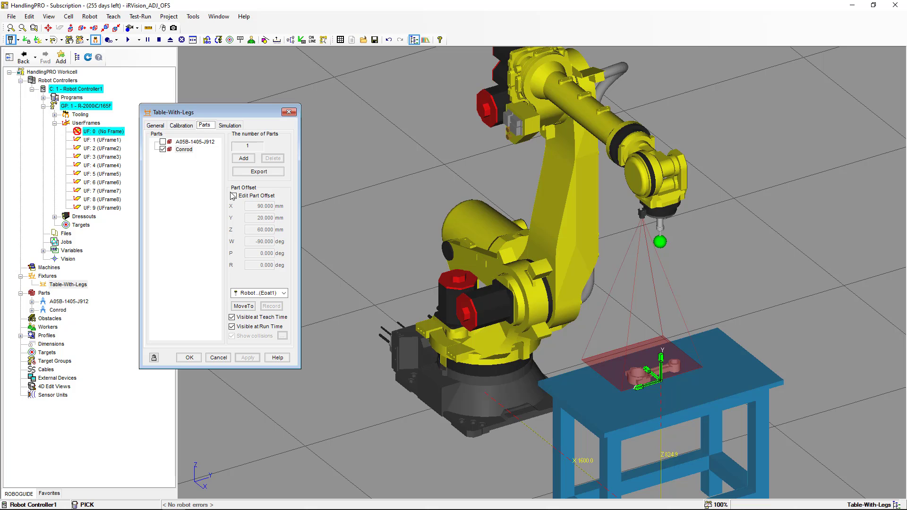
pyautogui.click(233, 195)
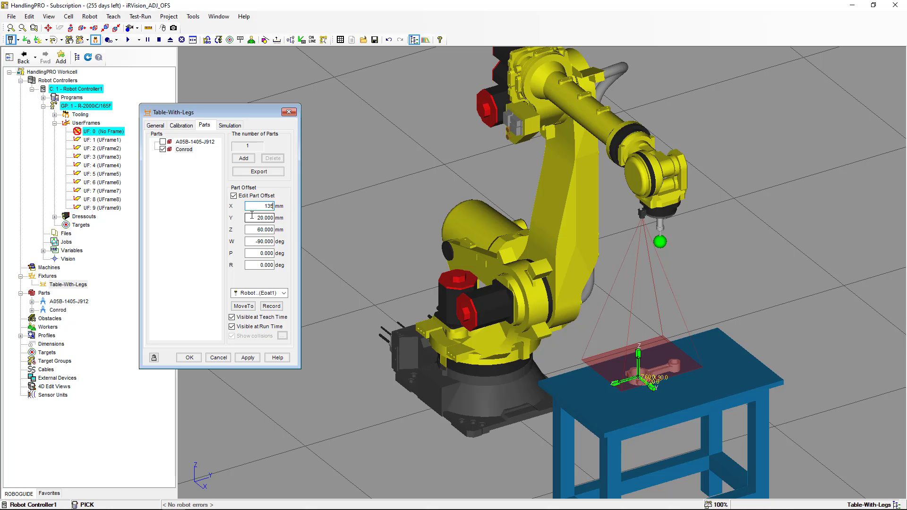
pyautogui.click(254, 217)
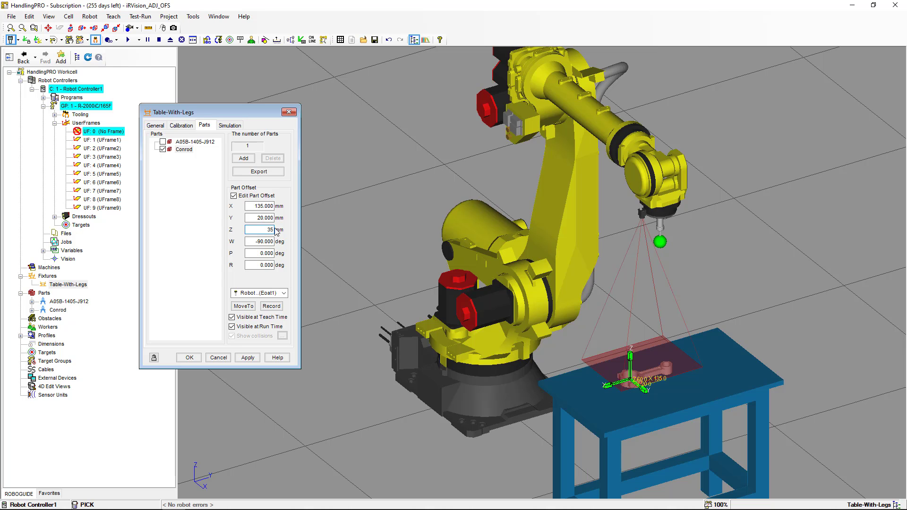
pyautogui.write('35')
pyautogui.click(271, 217)
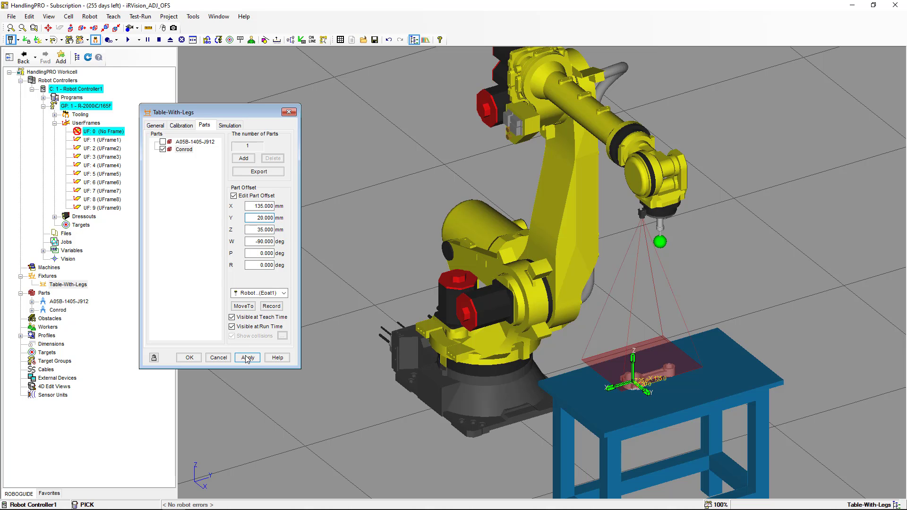
pyautogui.click(247, 358)
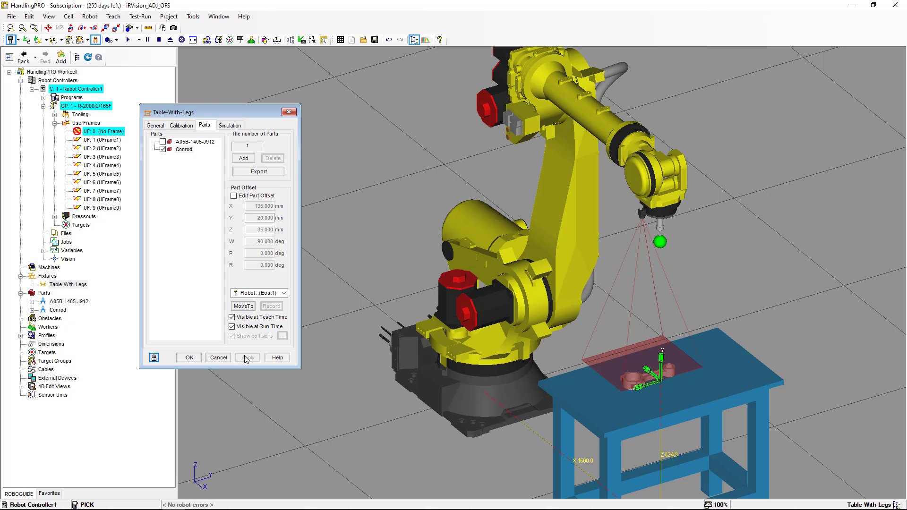
pyautogui.hotkey('alt', 'Tab')
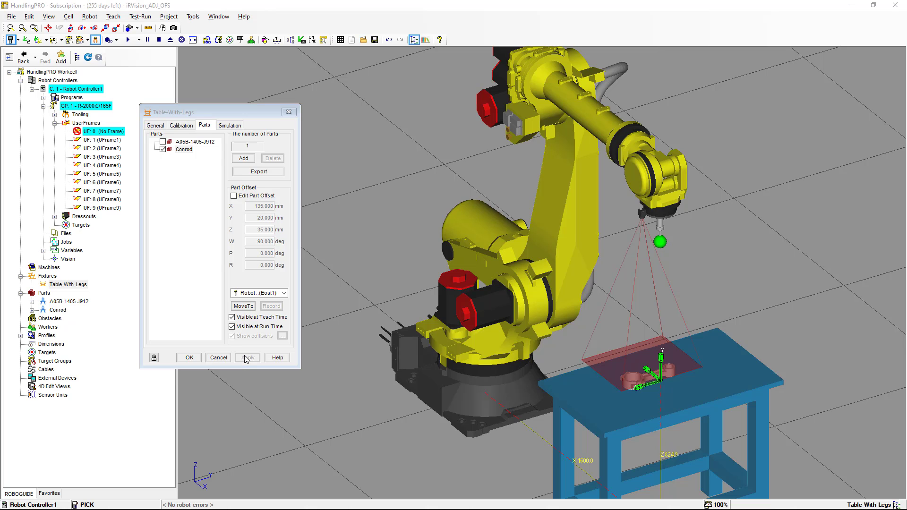
# - Step PICK through the calibration move and vision find, locating the conrod at X 238.5, Y 476.6
pyautogui.hotkey('alt', 'Tab')
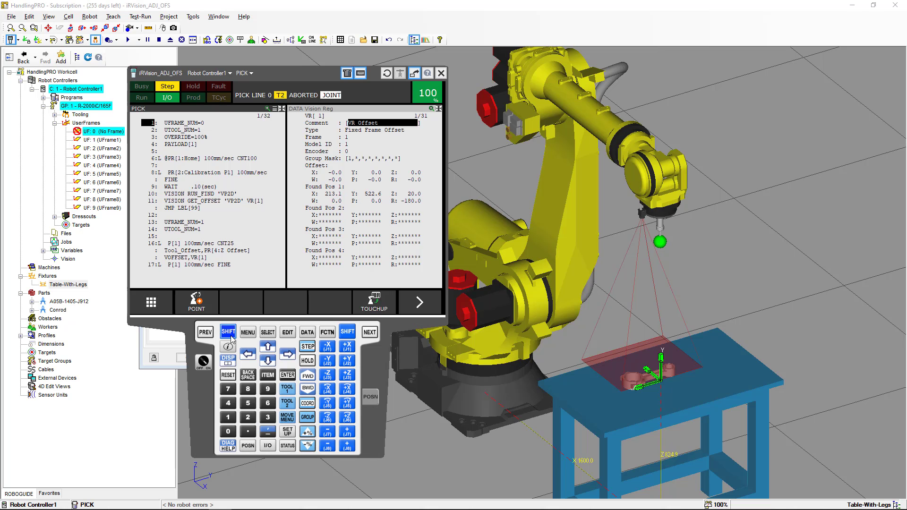
pyautogui.click(229, 335)
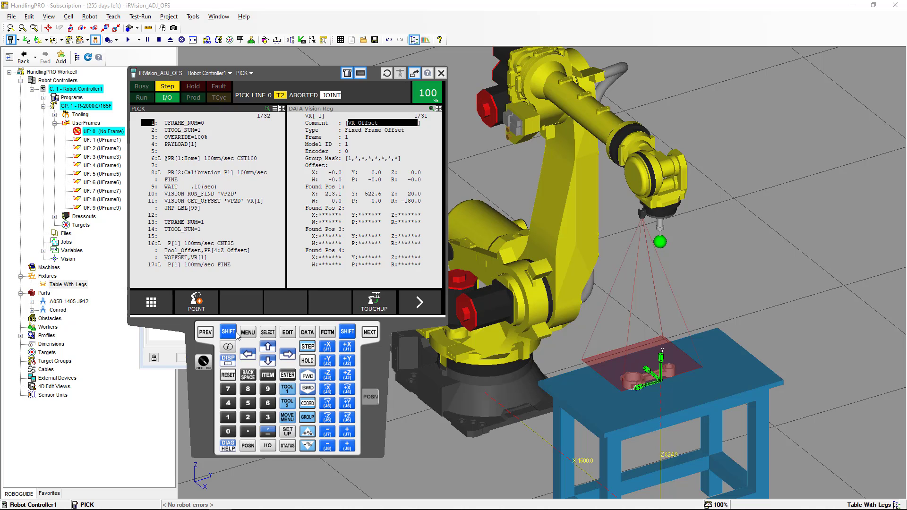
pyautogui.click(228, 332)
pyautogui.click(305, 376)
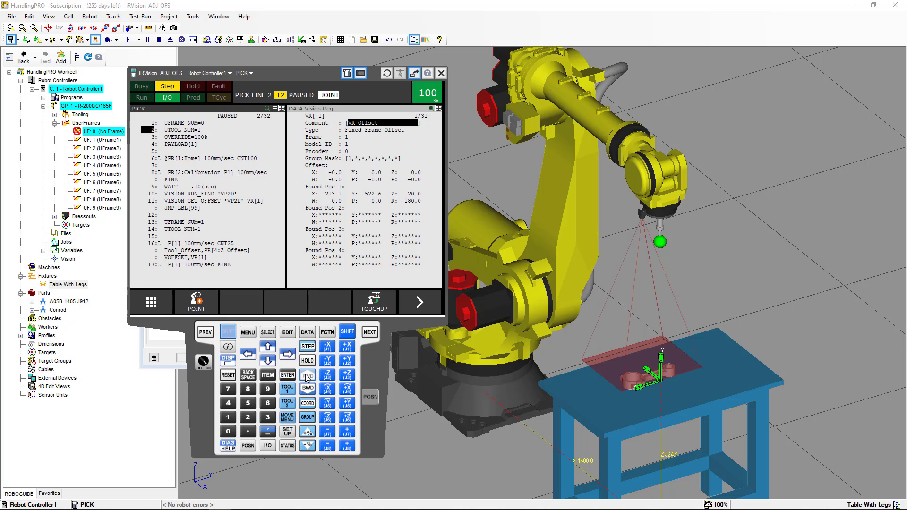
pyautogui.click(307, 376)
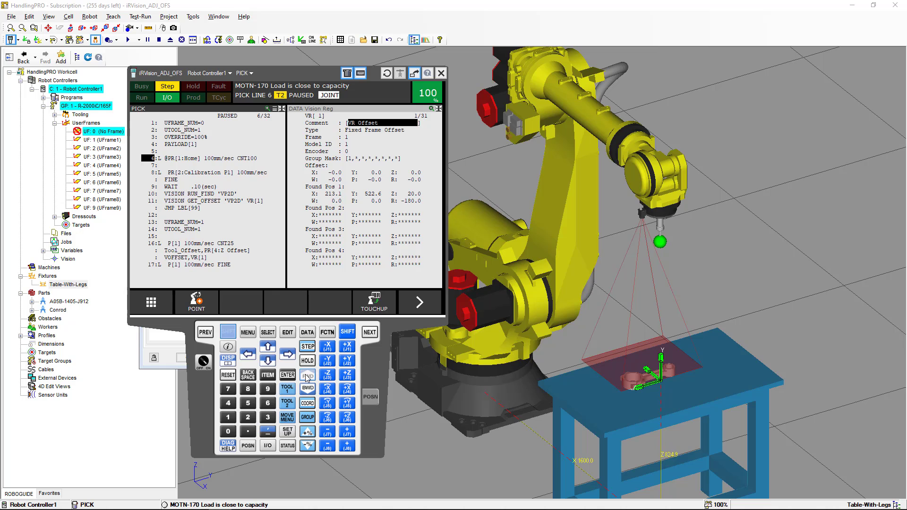
pyautogui.click(307, 377)
pyautogui.click(307, 376)
pyautogui.click(307, 376)
pyautogui.click(307, 376)
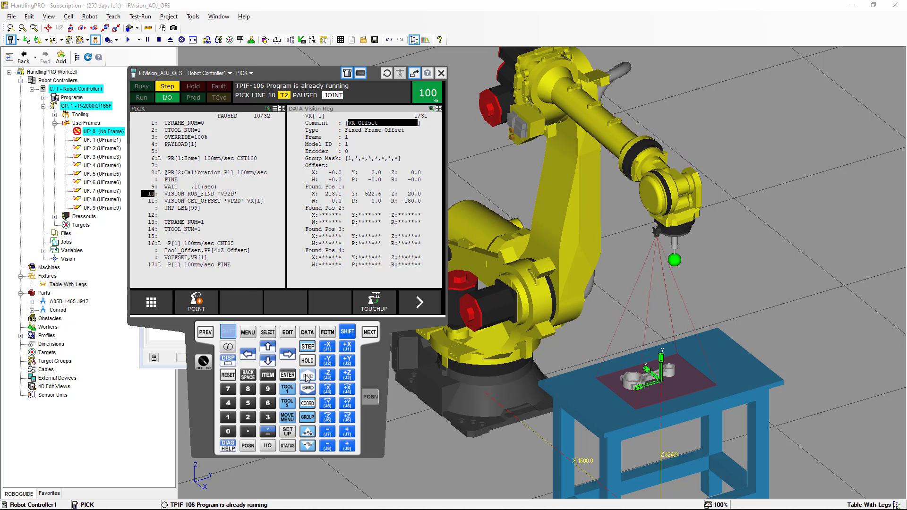
pyautogui.click(306, 377)
pyautogui.click(307, 376)
pyautogui.click(307, 376)
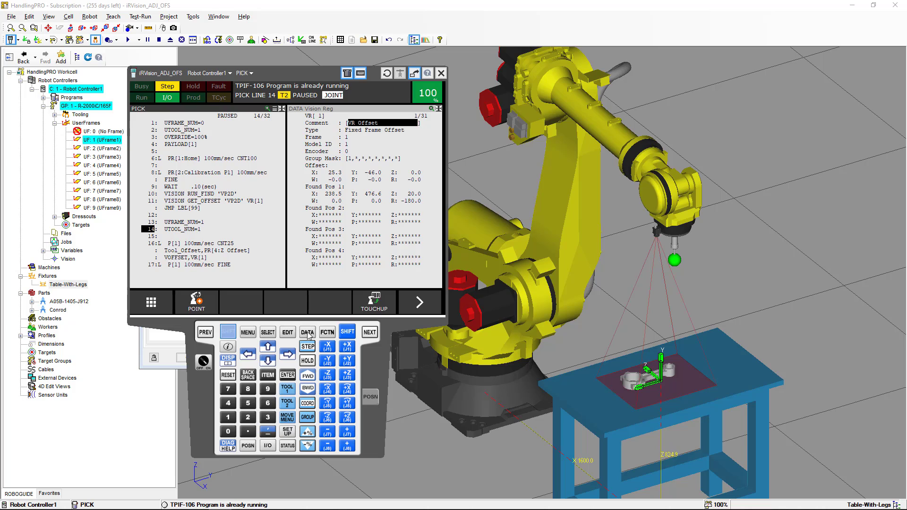
# - Step past the frame setup and offset approach, then through PICK_SIM to line 19
pyautogui.click(308, 376)
pyautogui.click(308, 376)
pyautogui.click(308, 376)
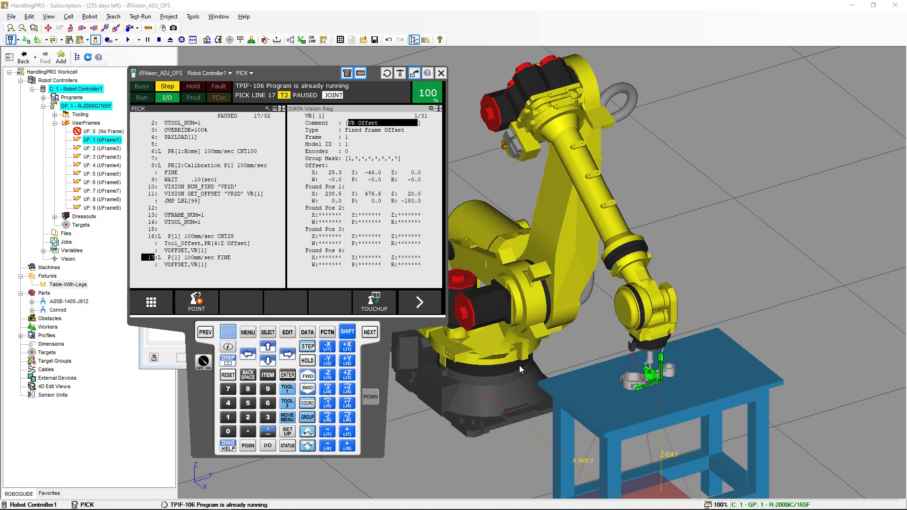
pyautogui.click(310, 377)
pyautogui.click(312, 377)
pyautogui.click(312, 378)
pyautogui.click(313, 379)
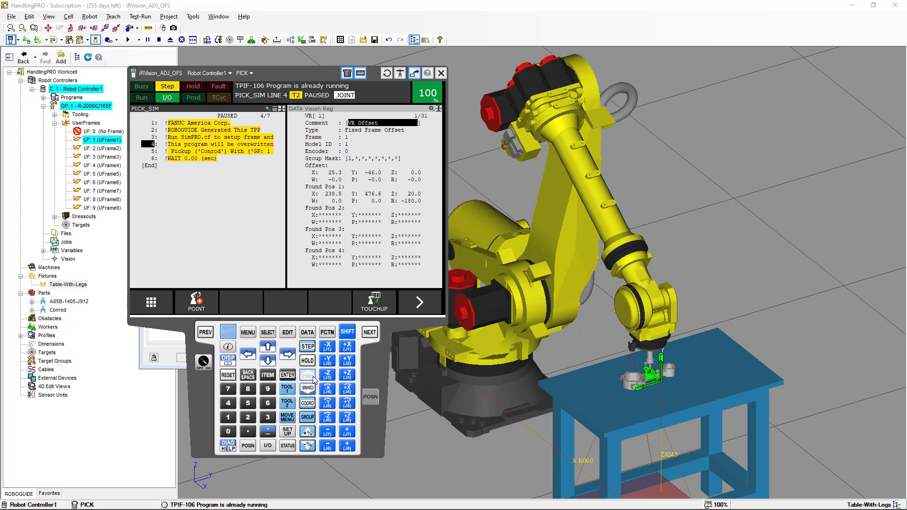
pyautogui.click(314, 379)
pyautogui.click(314, 381)
pyautogui.click(314, 380)
pyautogui.click(314, 381)
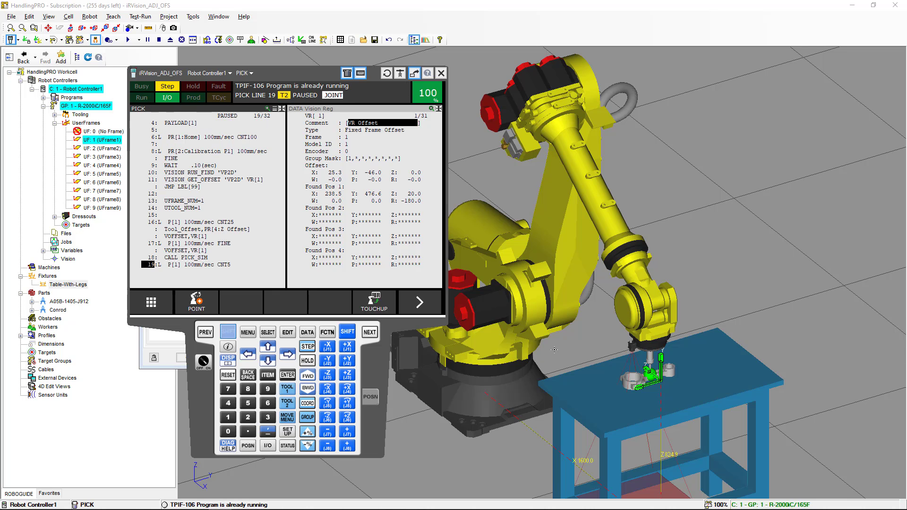
# - Zoom in to check the gripper tip on the moved conrod, then zoom out and pan to frame the cell
pyautogui.scroll(5, 634, 372)
pyautogui.scroll(3, 635, 372)
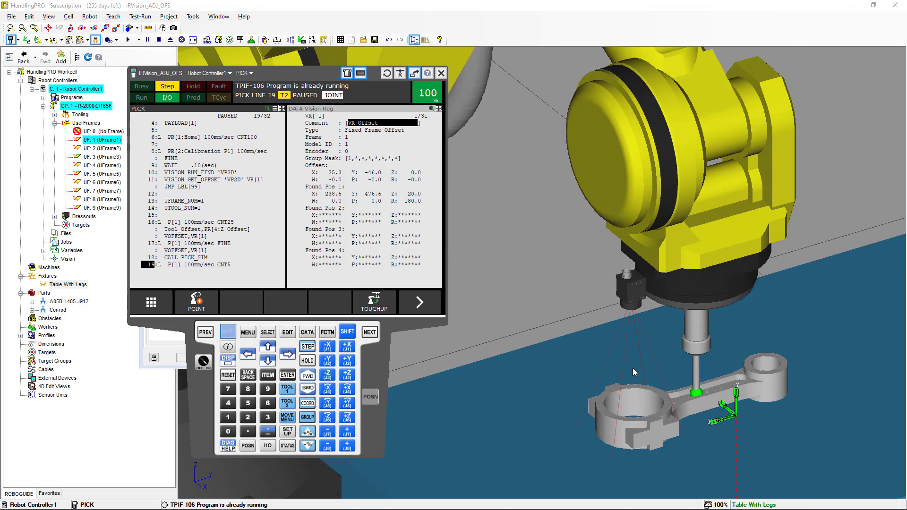
pyautogui.scroll(3, 678, 393)
pyautogui.click(678, 393)
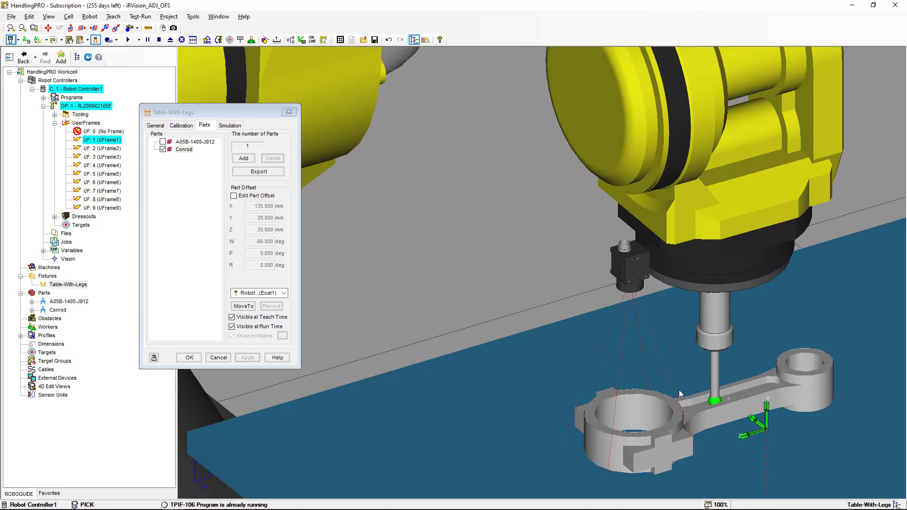
pyautogui.scroll(5, 670, 379)
pyautogui.scroll(6, 642, 320)
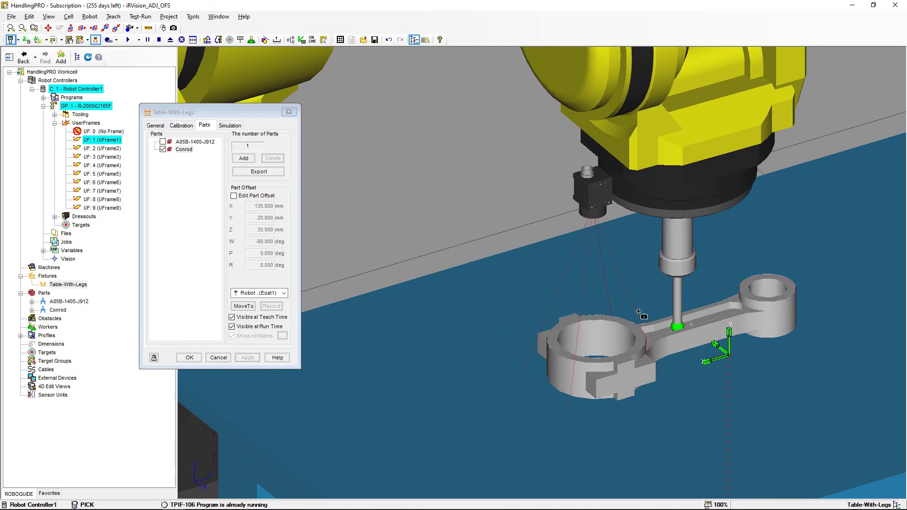
pyautogui.scroll(8, 636, 306)
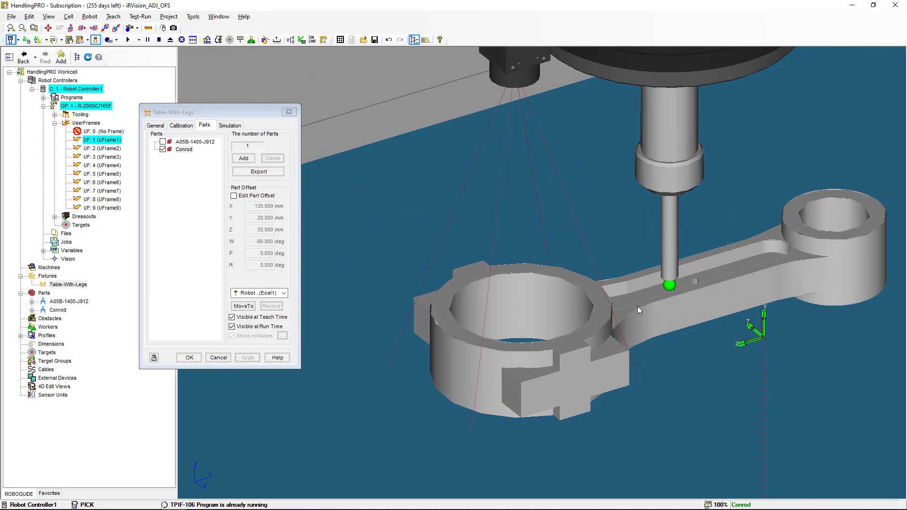
pyautogui.scroll(5, 636, 306)
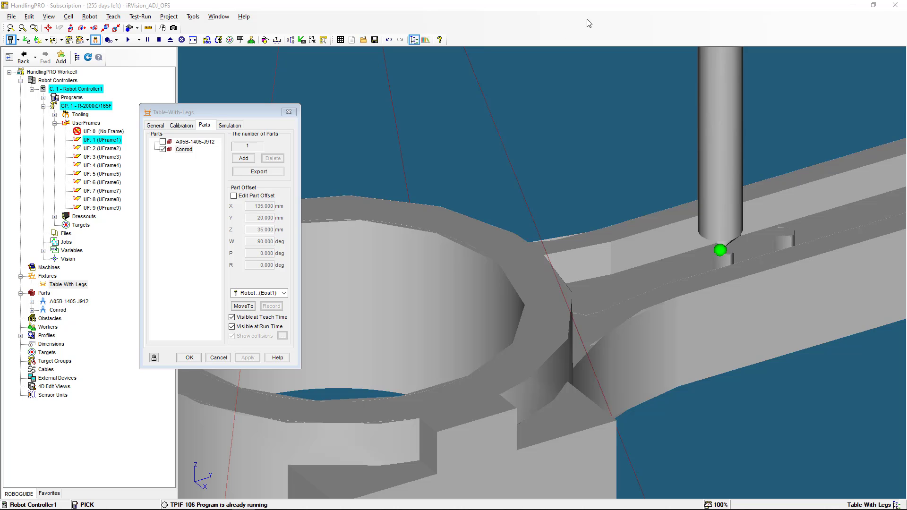
pyautogui.scroll(-8, 542, 160)
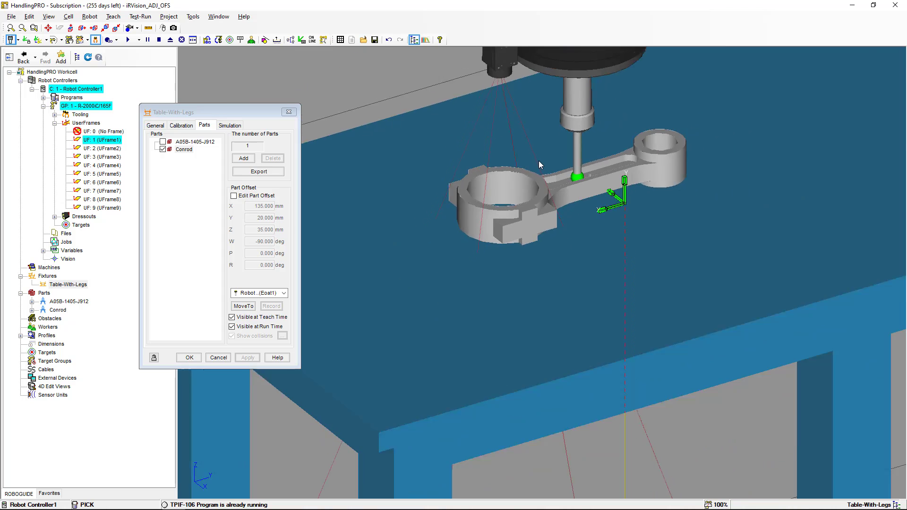
pyautogui.scroll(-10, 538, 161)
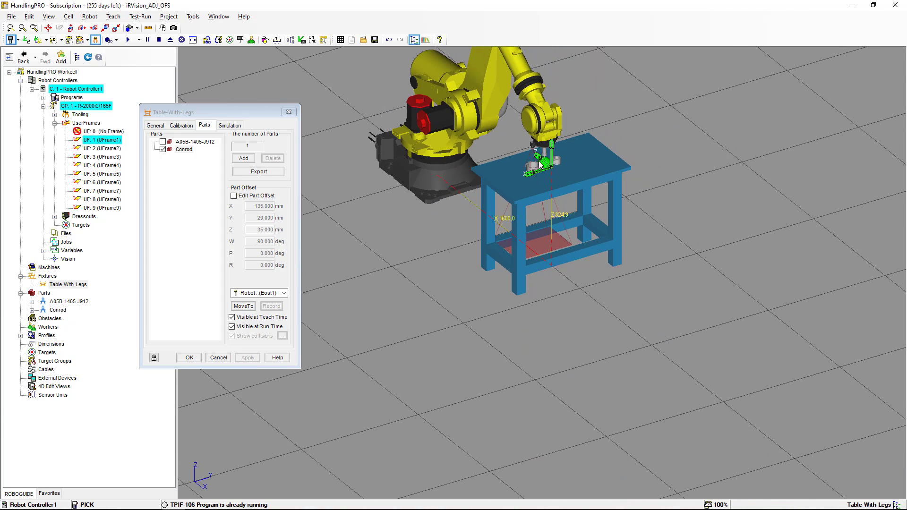
pyautogui.scroll(3, 540, 161)
pyautogui.moveTo(539, 161); pyautogui.dragTo(568, 317, button='middle')
# - Step PICK past the pick and return-home moves to END, lifting the tool off the conrod
pyautogui.hotkey('alt', 'Tab')
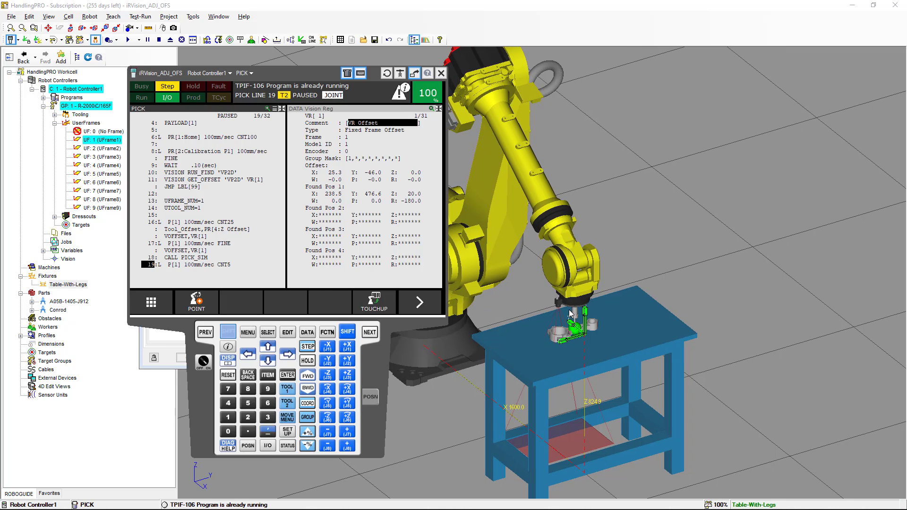
pyautogui.hotkey('alt', 'Tab')
pyautogui.hotkey('alt', 'Tab')
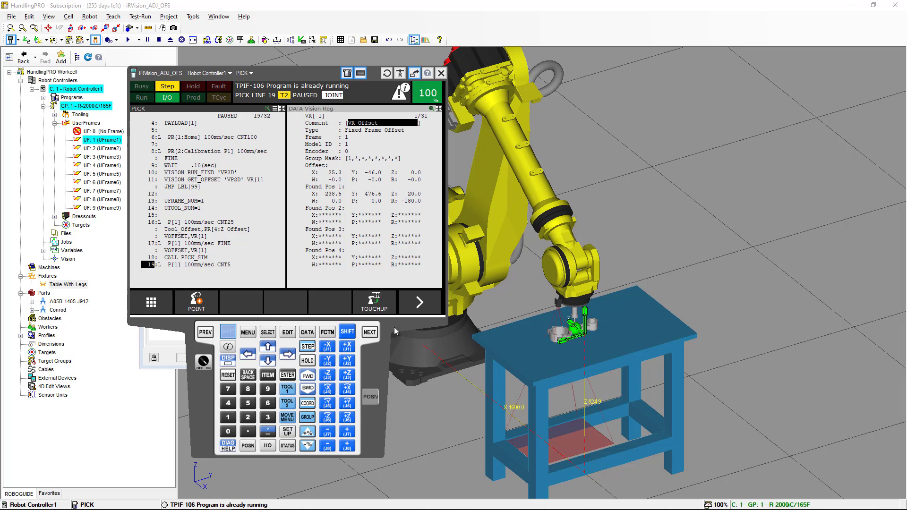
pyautogui.click(308, 376)
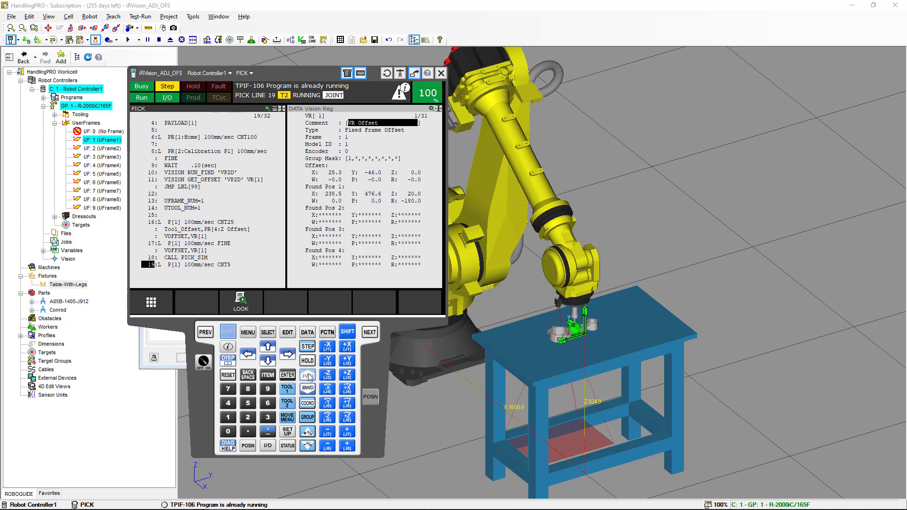
pyautogui.click(308, 377)
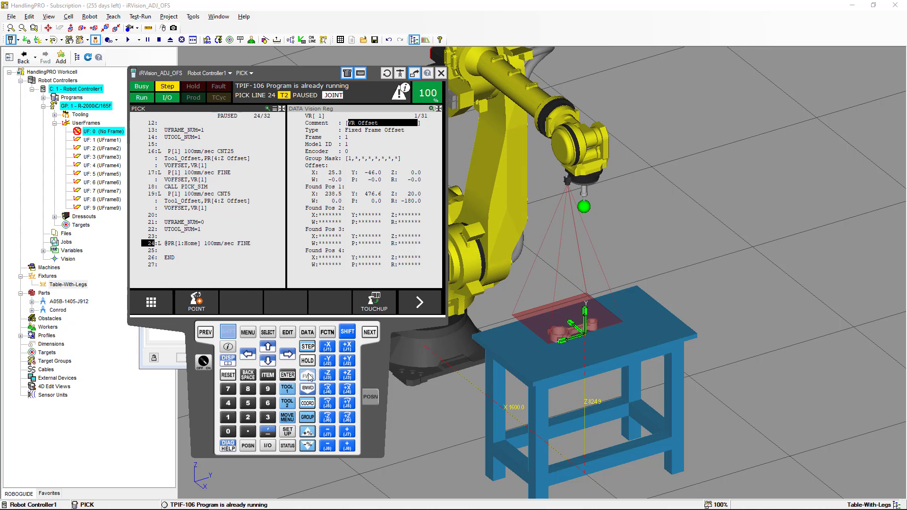
pyautogui.click(307, 376)
pyautogui.click(308, 377)
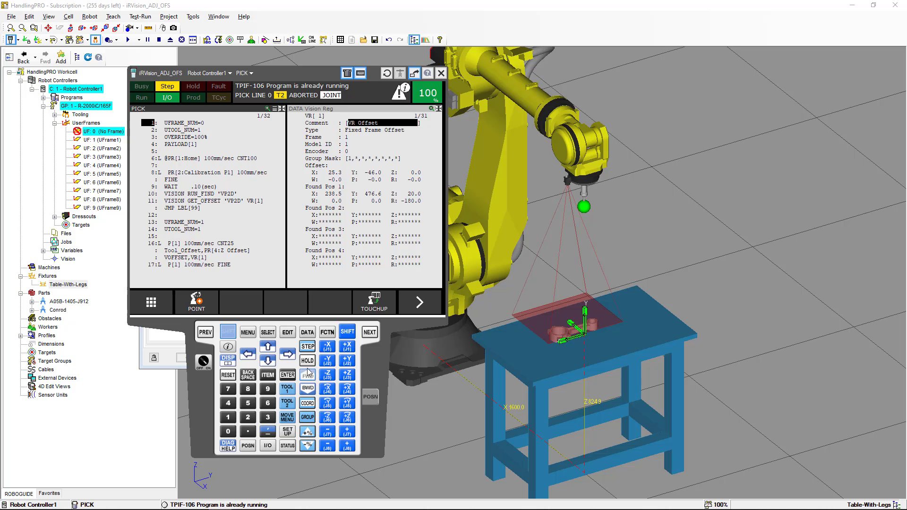
# - Tilt the Conrod offset on Table-With-Legs to P 10° and apply it
pyautogui.rightClick(195, 394)
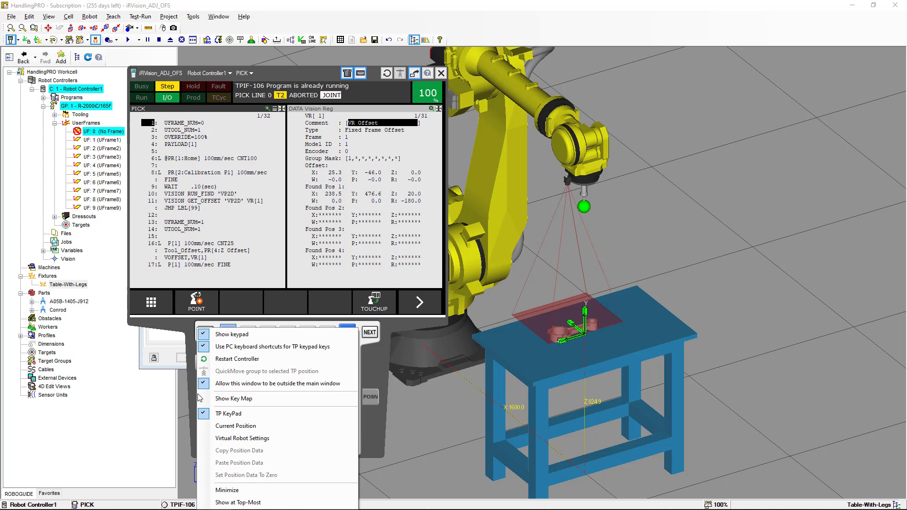
pyautogui.click(239, 489)
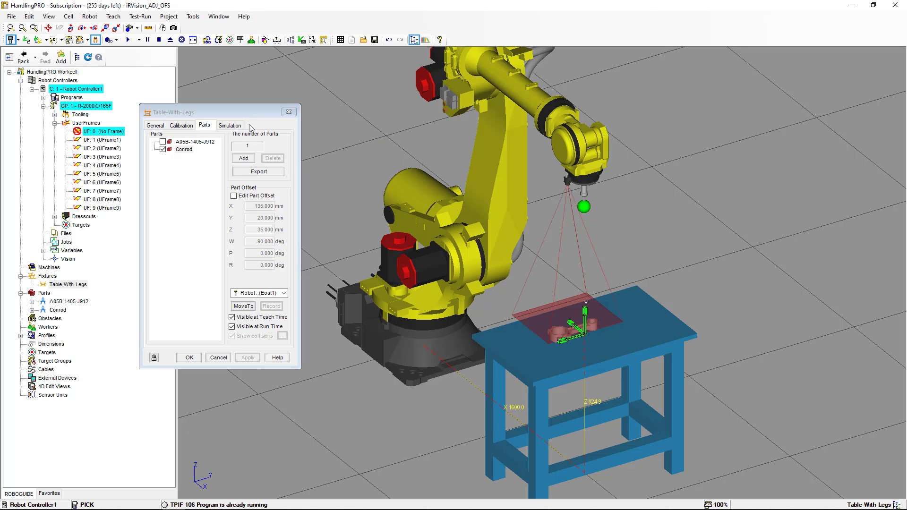
pyautogui.click(234, 196)
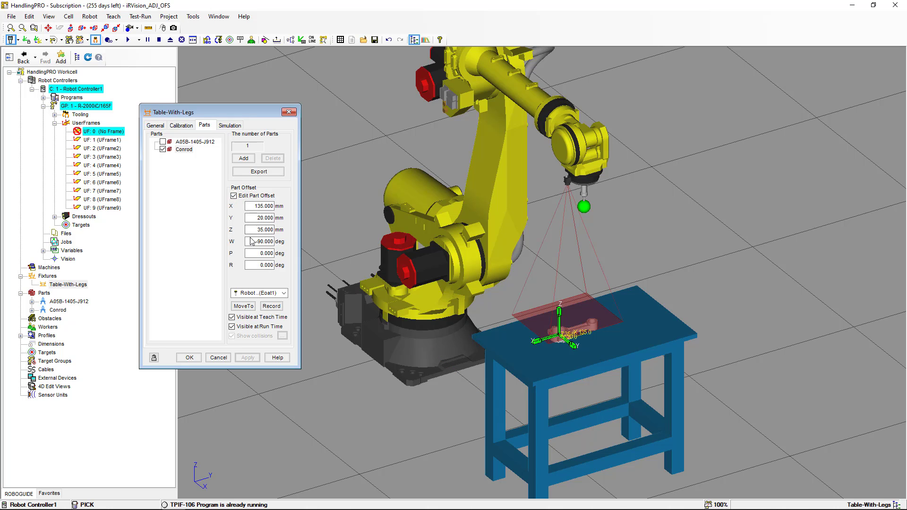
pyautogui.click(259, 253)
pyautogui.click(262, 264)
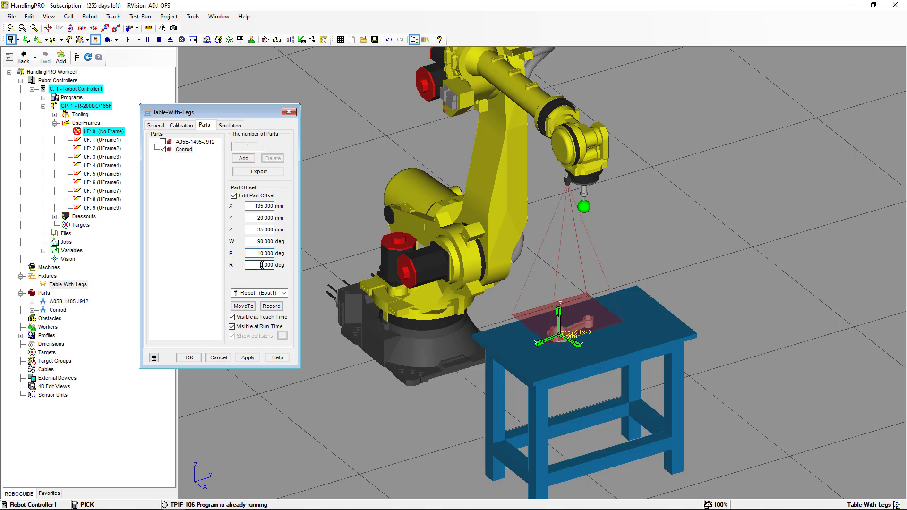
pyautogui.click(254, 359)
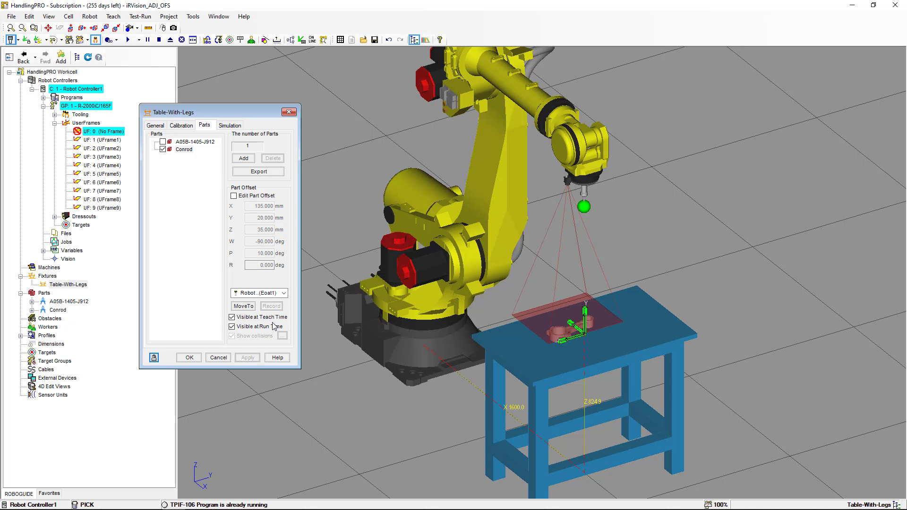
pyautogui.hotkey('alt', 'Tab')
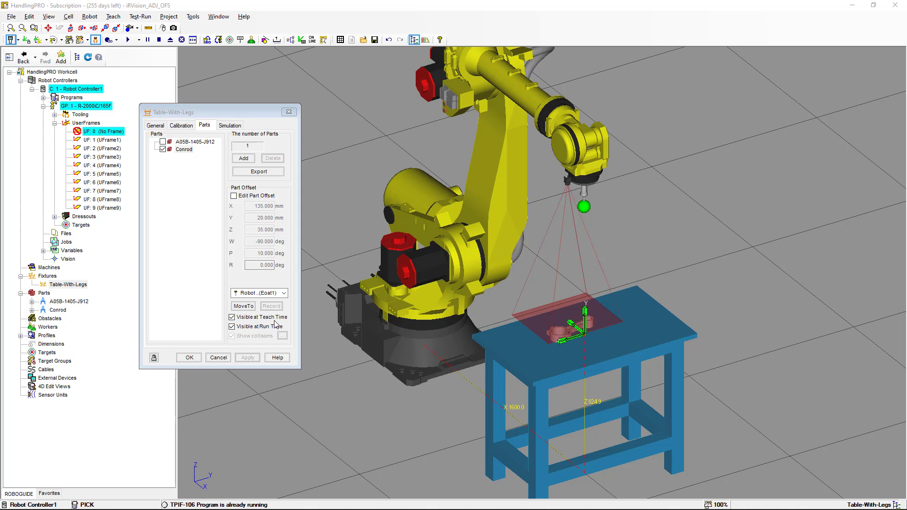
# - Step PICK through the home and calibration moves and run the vision find on the tilted conrod
pyautogui.click(307, 376)
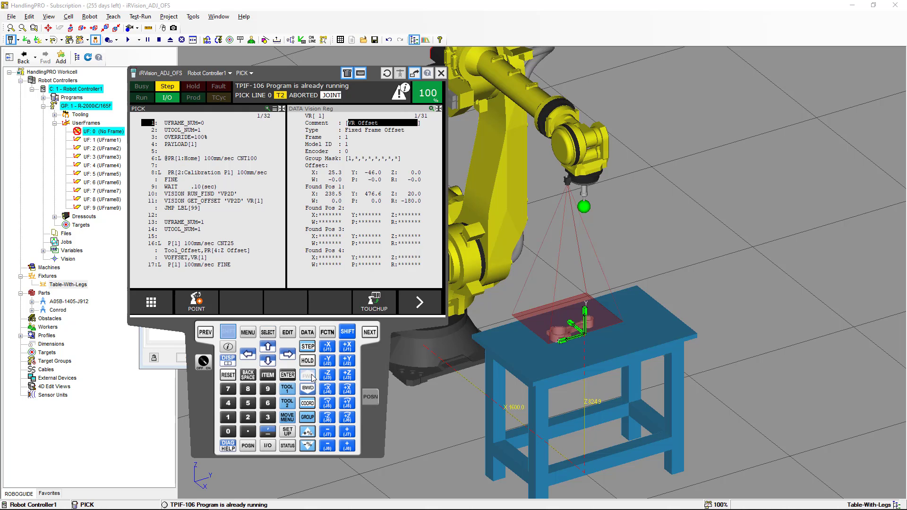
pyautogui.click(311, 376)
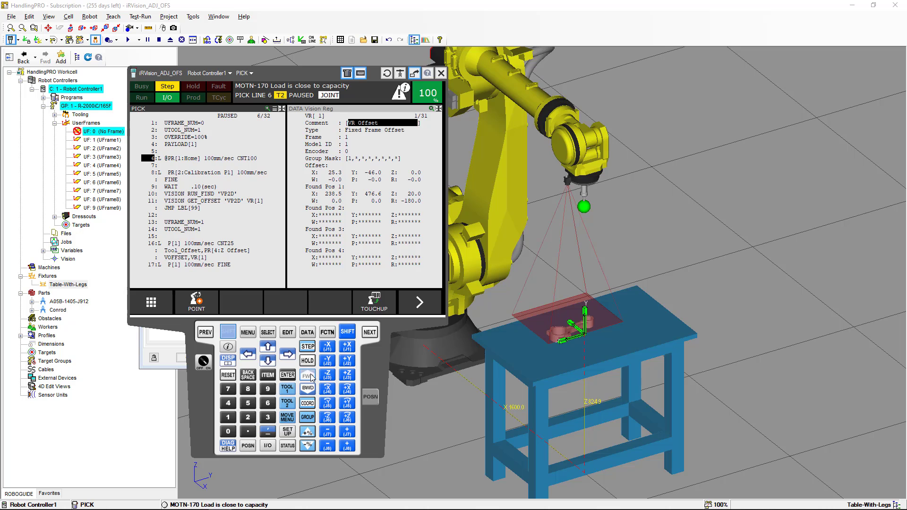
pyautogui.click(311, 377)
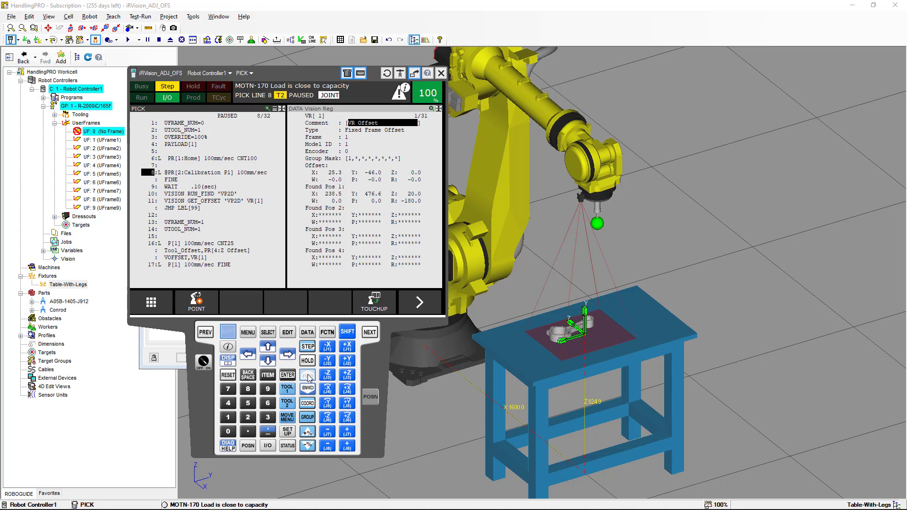
pyautogui.click(308, 376)
pyautogui.click(307, 376)
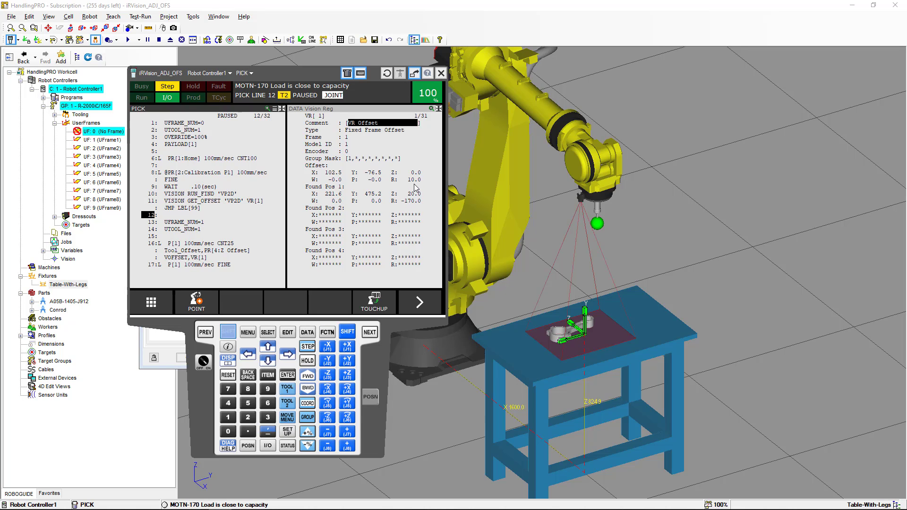
# - Step through the user frame lines and offset approach, lowering the gripper to the pick point at line 17
pyautogui.click(311, 379)
pyautogui.click(311, 379)
pyautogui.click(312, 379)
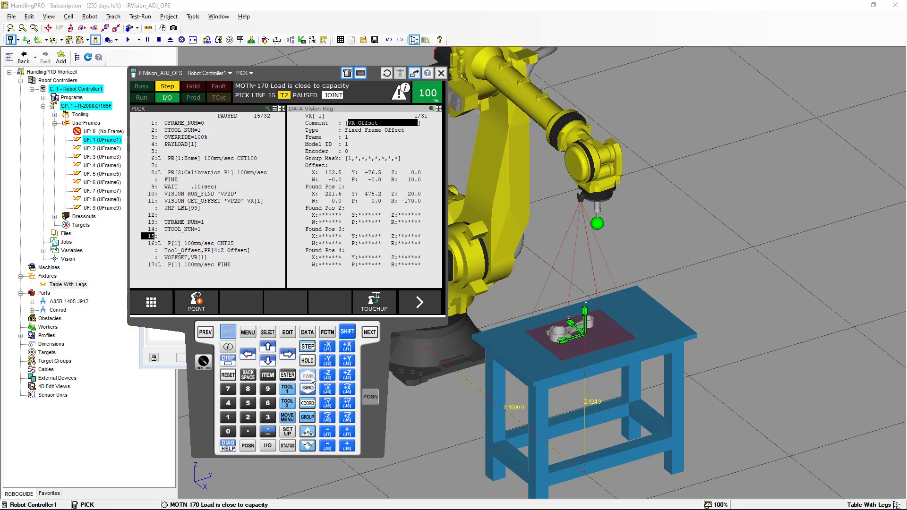
pyautogui.click(311, 378)
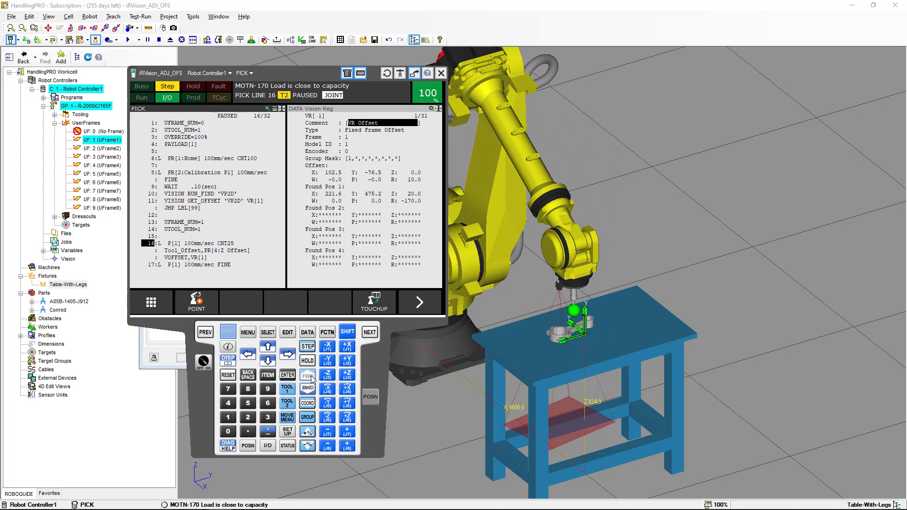
pyautogui.click(311, 378)
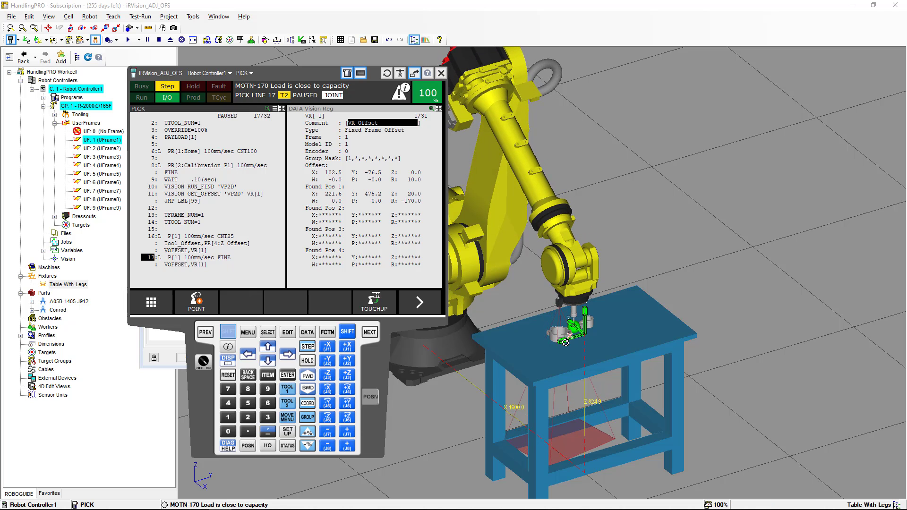
pyautogui.scroll(3, 565, 342)
pyautogui.scroll(6, 565, 342)
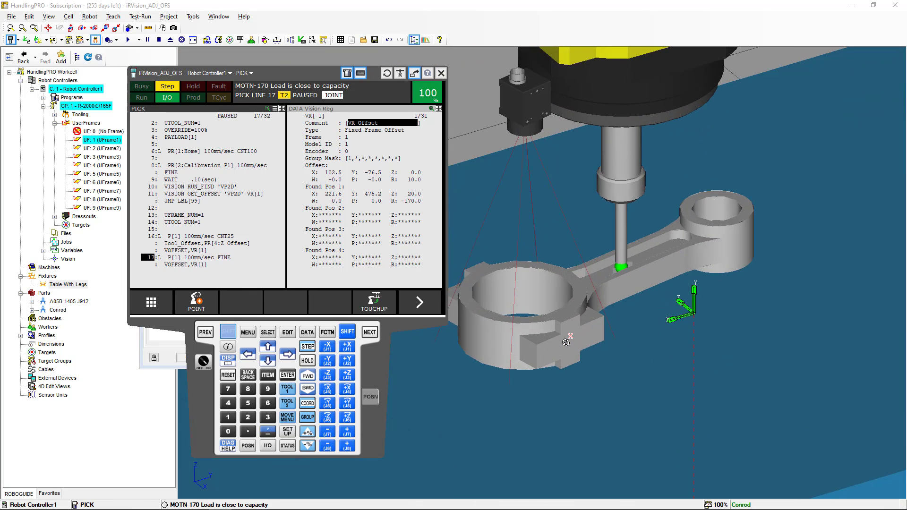
pyautogui.scroll(5, 624, 256)
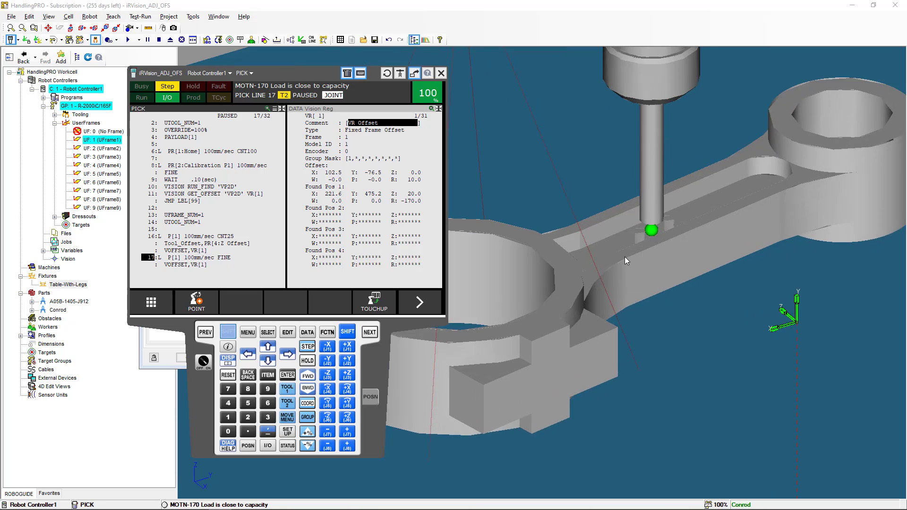
pyautogui.scroll(2, 624, 257)
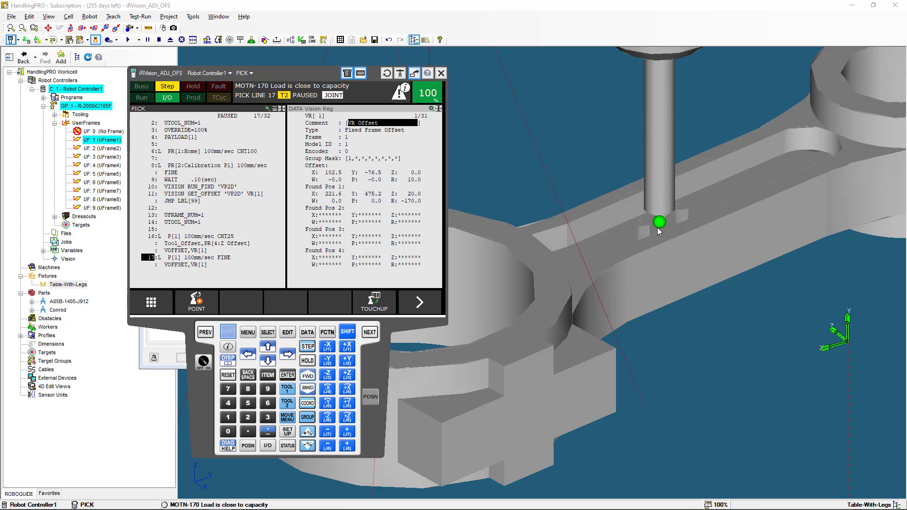
pyautogui.scroll(-10, 659, 231)
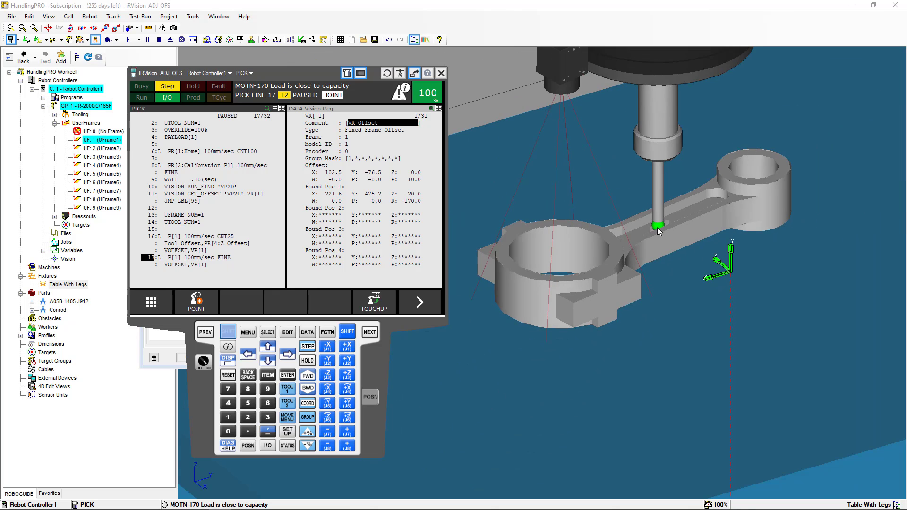
pyautogui.scroll(-10, 660, 231)
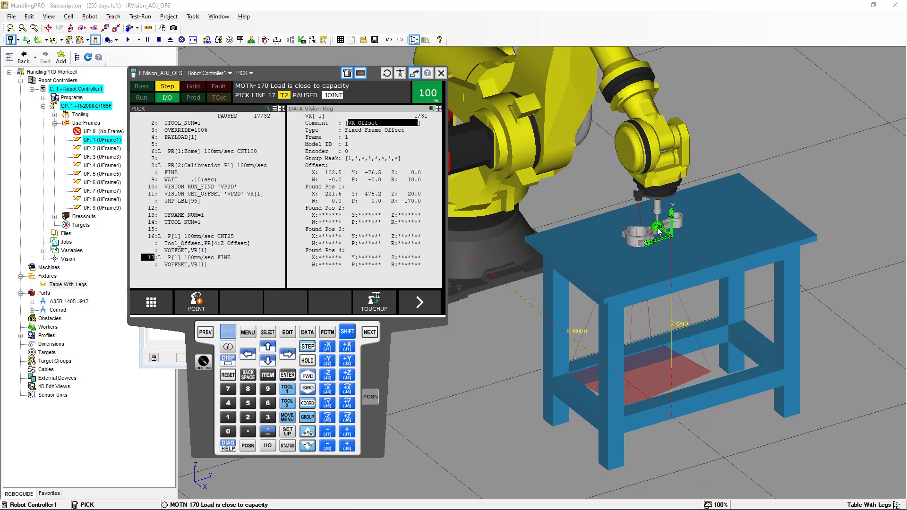
pyautogui.scroll(-3, 659, 232)
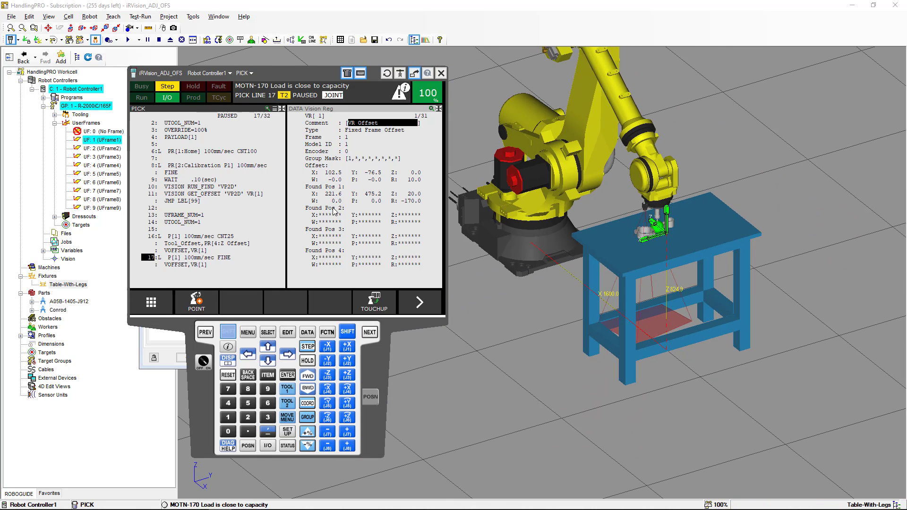
# - Step through the PICK_SIM routine so the gripper grabs the tilted conrod and returns to PICK
pyautogui.click(308, 377)
pyautogui.click(307, 376)
pyautogui.click(307, 377)
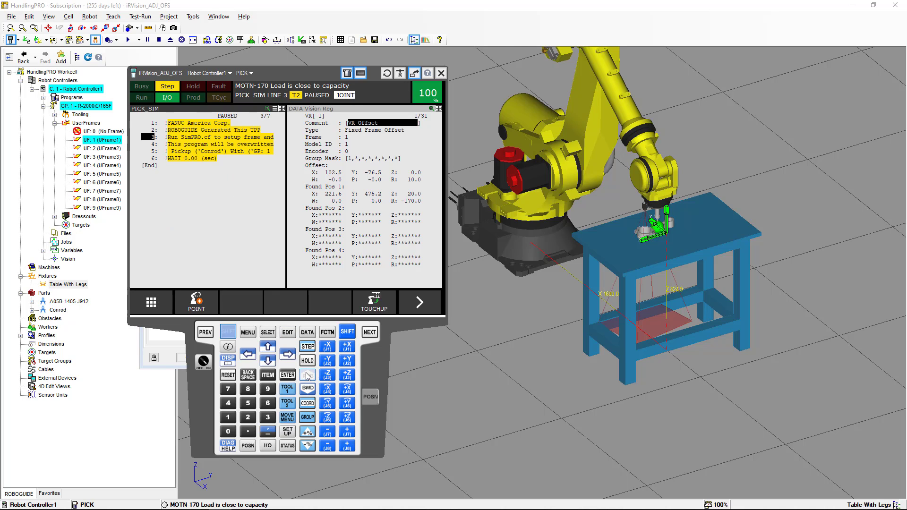
pyautogui.click(307, 376)
pyautogui.click(307, 376)
pyautogui.click(307, 376)
pyautogui.click(307, 377)
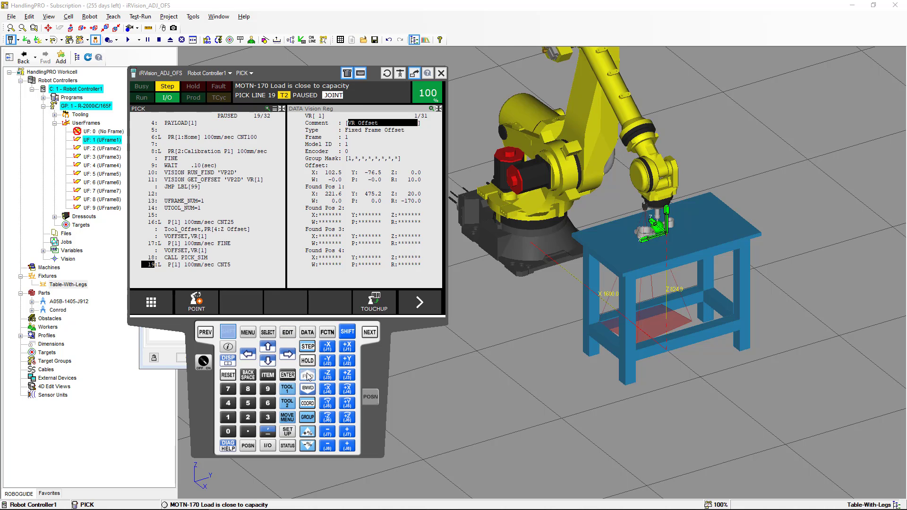
# - Run the retract and return-home moves with the conrod, stepping past PICK's end
pyautogui.click(307, 377)
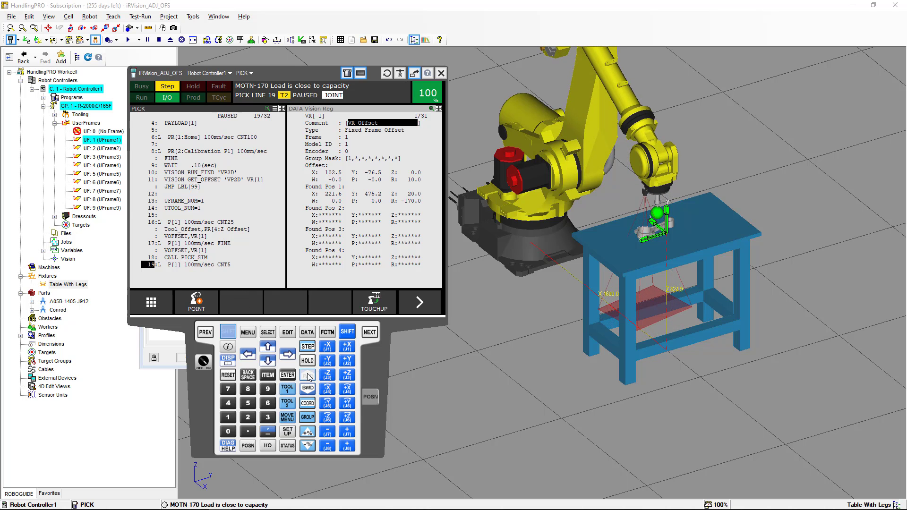
pyautogui.click(307, 377)
pyautogui.click(308, 377)
pyautogui.click(307, 377)
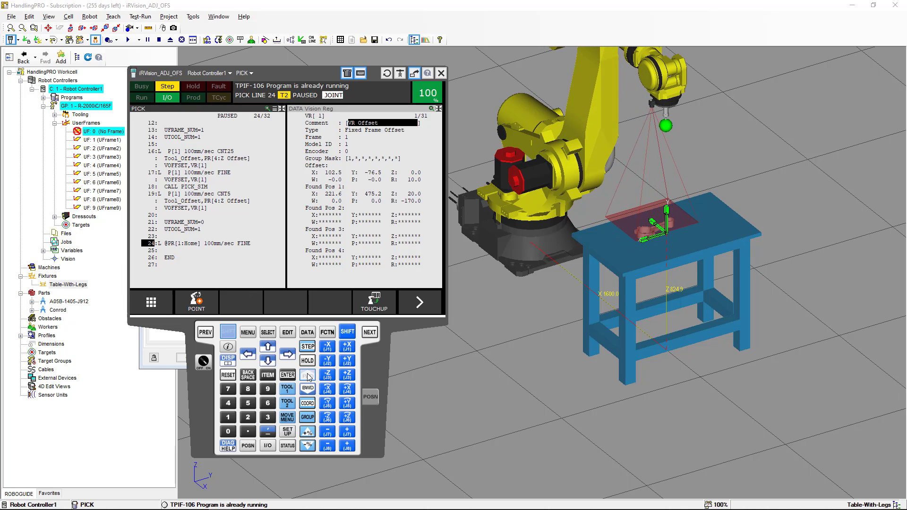
pyautogui.click(307, 376)
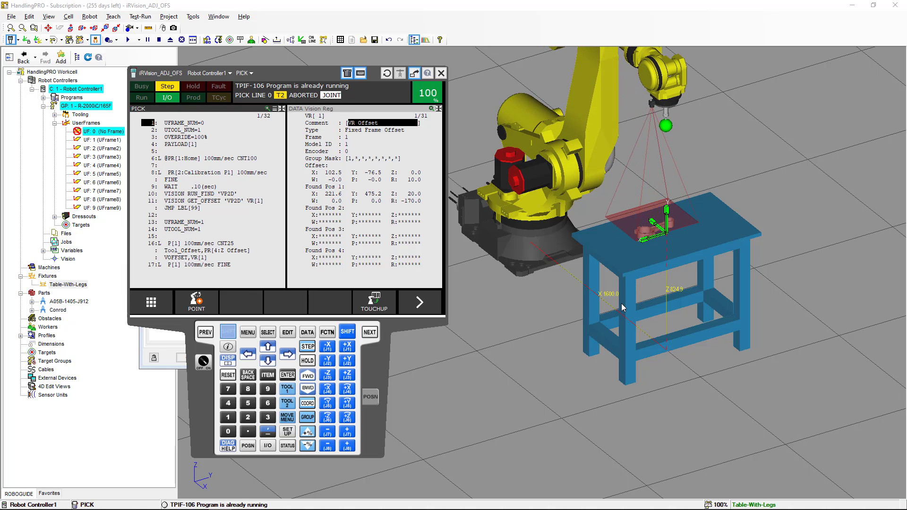